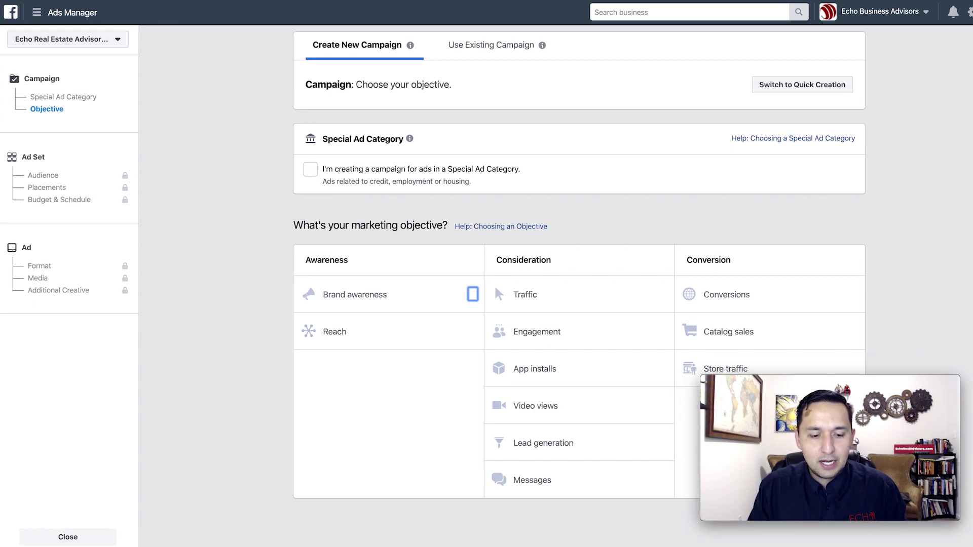
# - Mark the campaign as belonging to a Special Ad Category and set its ad category to Housing
pyautogui.click(311, 171)
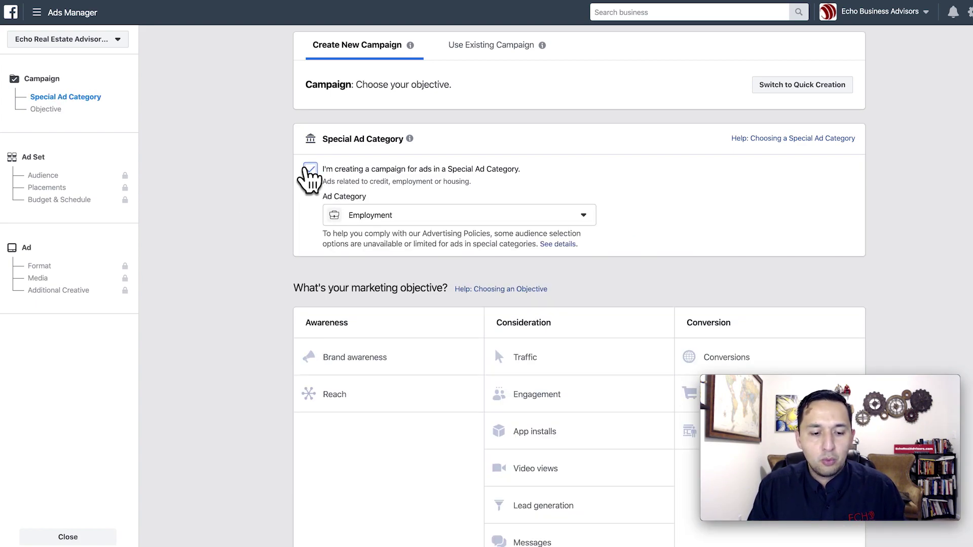
pyautogui.click(420, 218)
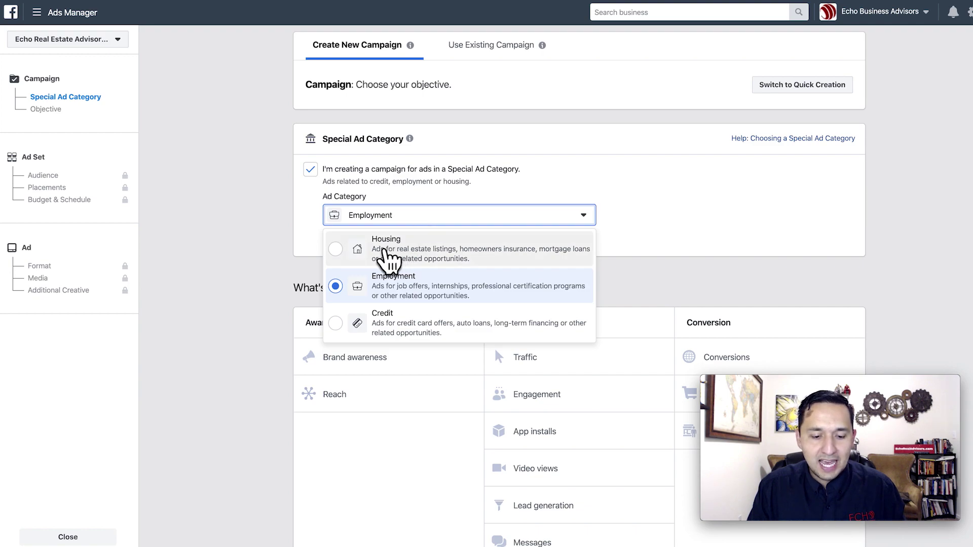
pyautogui.click(381, 253)
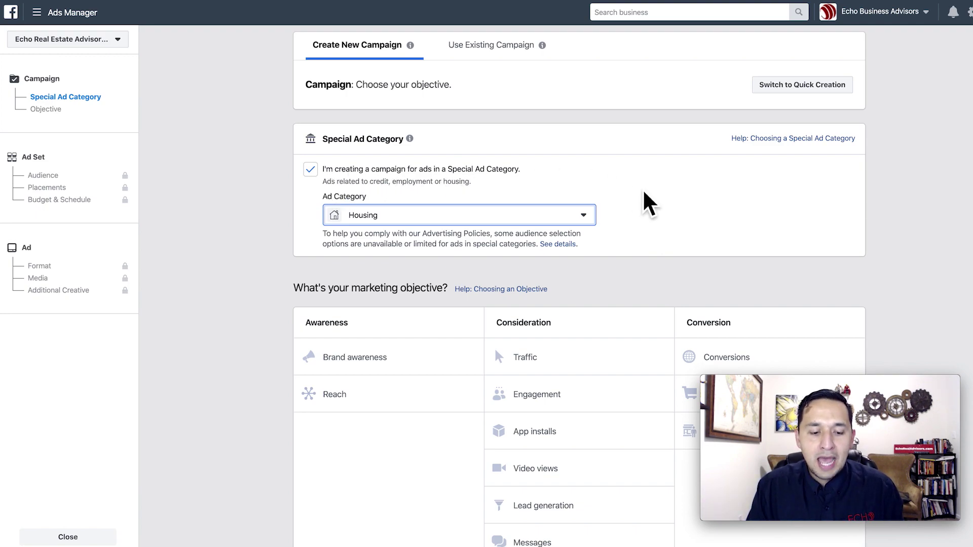
# - Read the description of the Brand awareness objective and choose Reach as the marketing objective
pyautogui.scroll(-1, 643, 203)
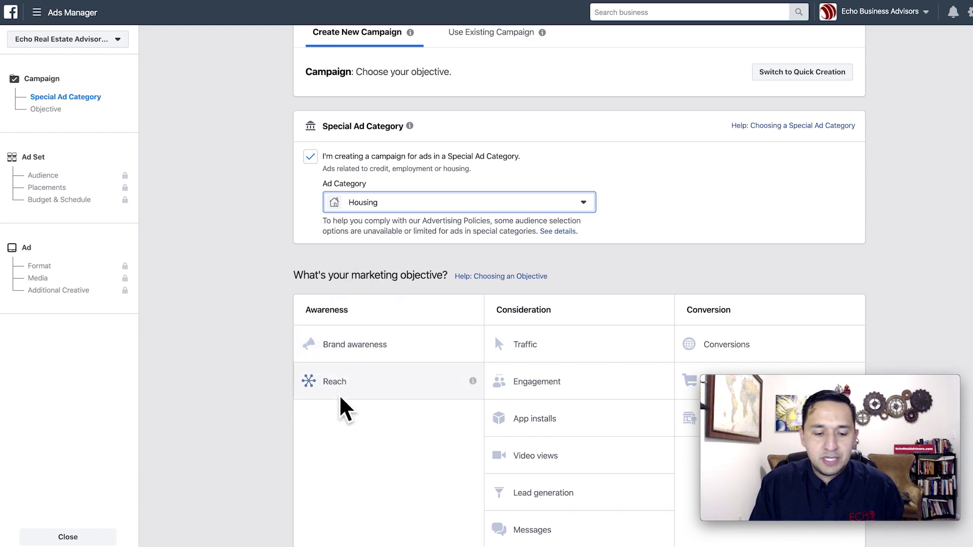
pyautogui.click(472, 349)
pyautogui.moveTo(471, 348)
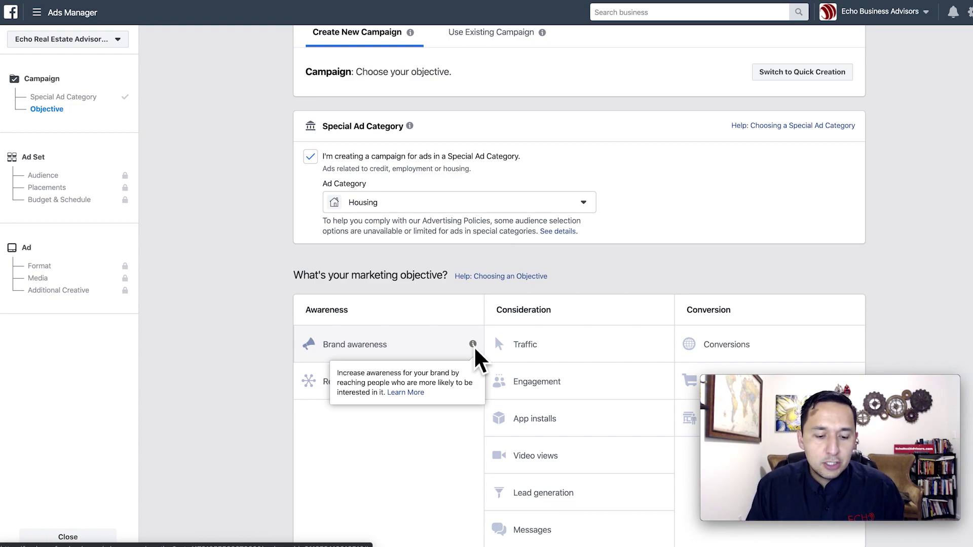
pyautogui.click(424, 464)
pyautogui.moveTo(479, 387)
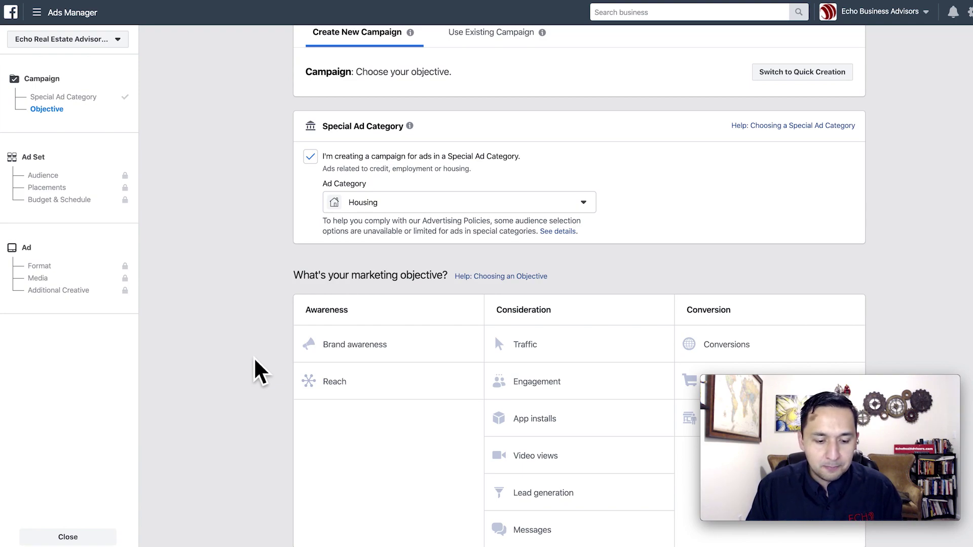
pyautogui.click(352, 386)
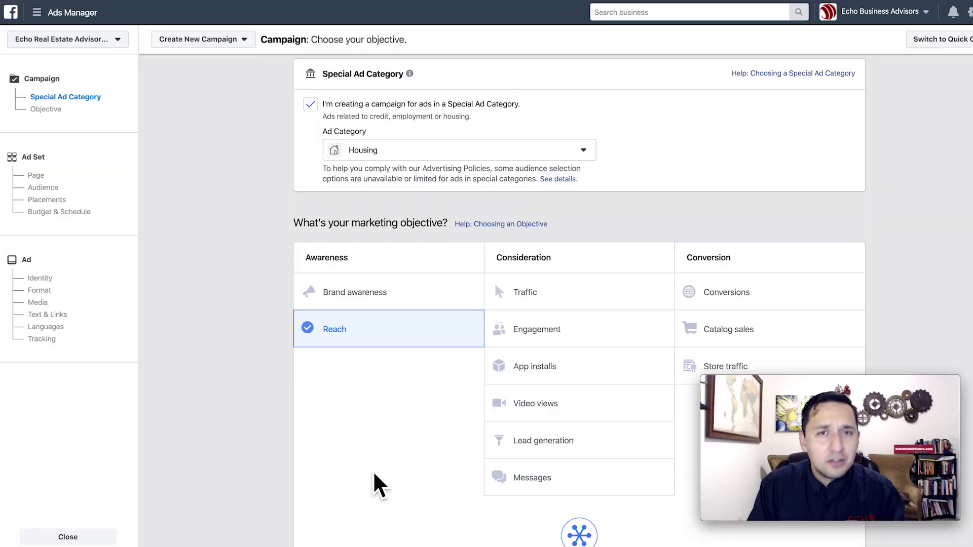
# - Name the campaign "REACH-Open Houses" and continue to the ad set settings
pyautogui.scroll(-5, 373, 471)
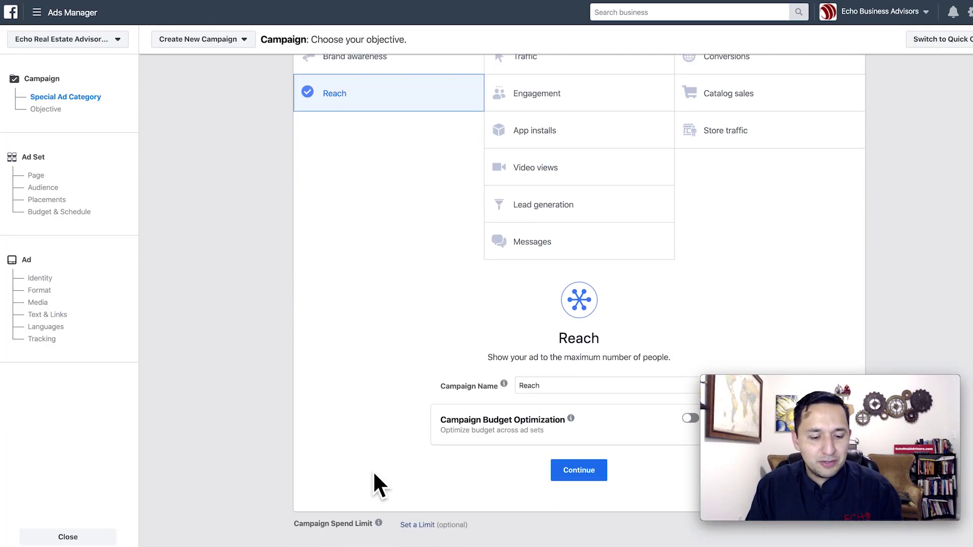
pyautogui.click(572, 367)
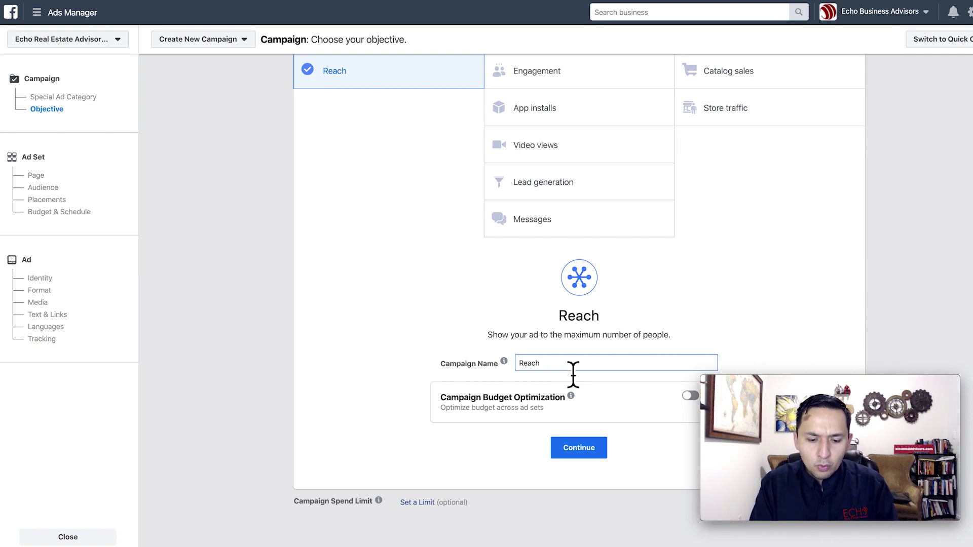
pyautogui.hotkey('ctrl', 'a')
pyautogui.write('REACH-')
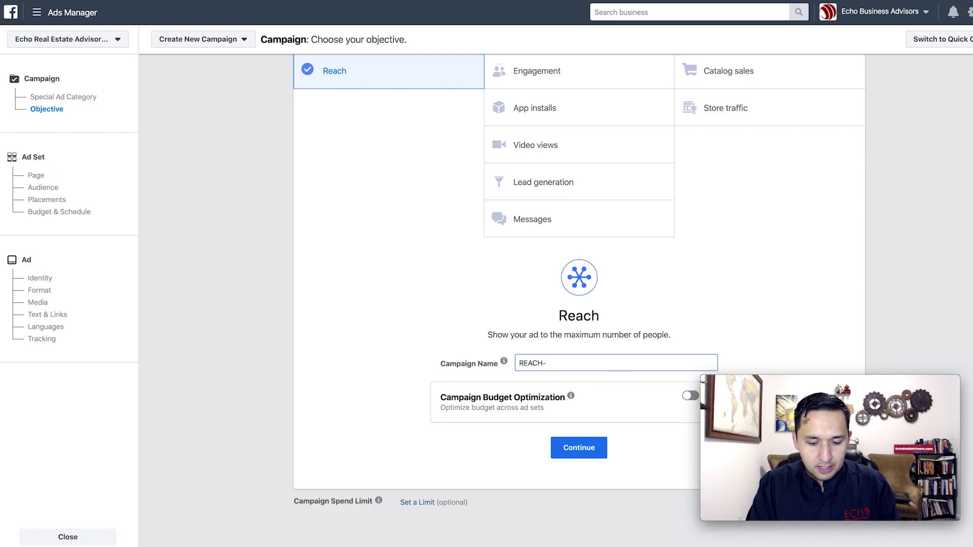
pyautogui.write('Open Houses')
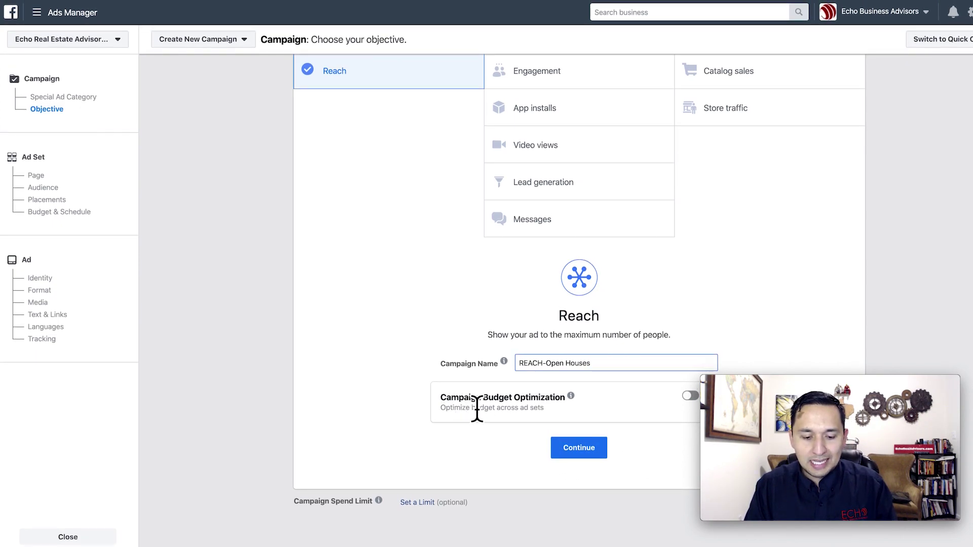
pyautogui.click(578, 448)
# - Replace the default ad set name with "REACH - - Open Houses"
pyautogui.tripleClick(434, 81)
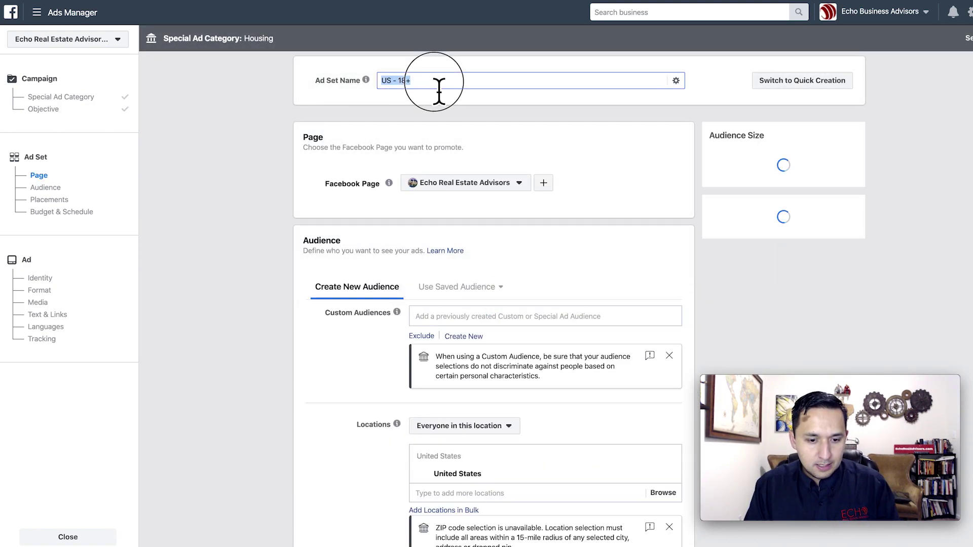
pyautogui.press('BackSpace')
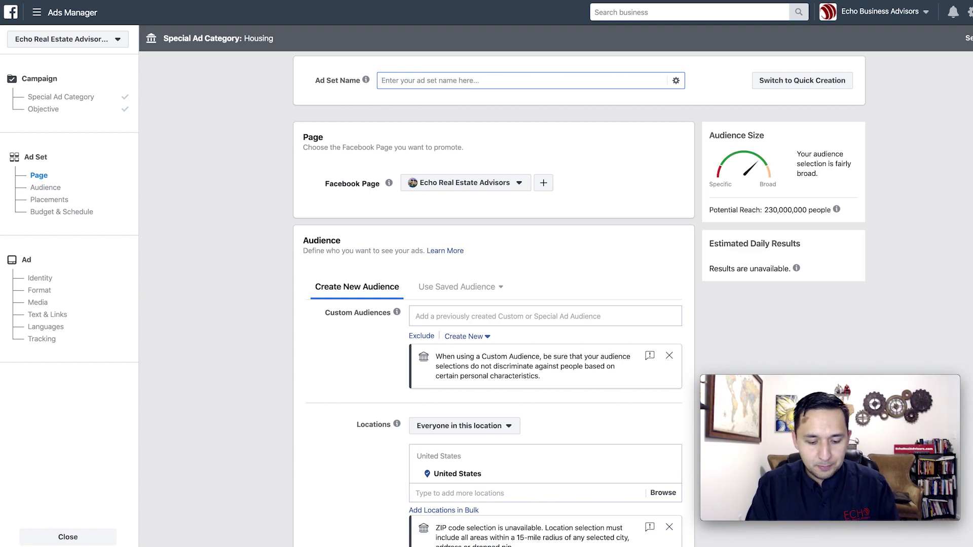
pyautogui.write('REACH')
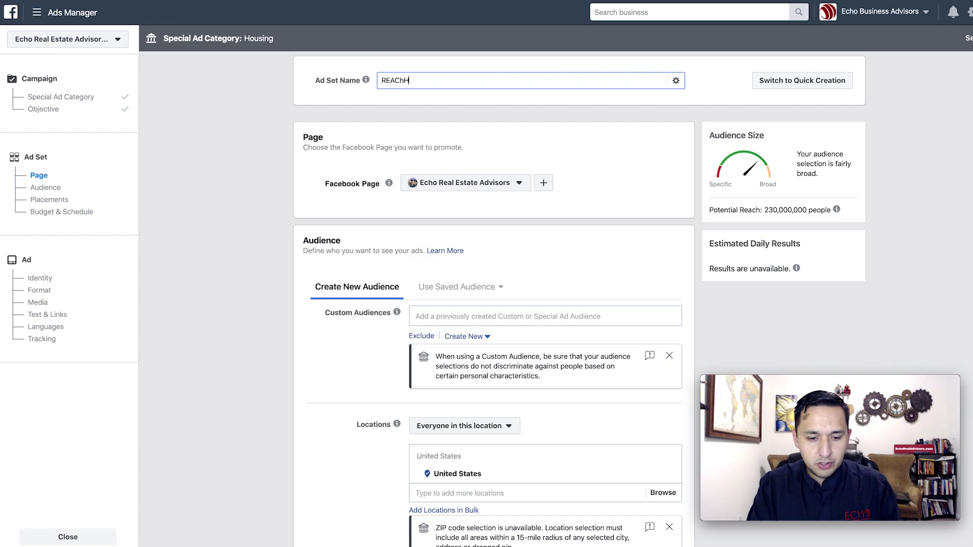
pyautogui.write(' - Ope')
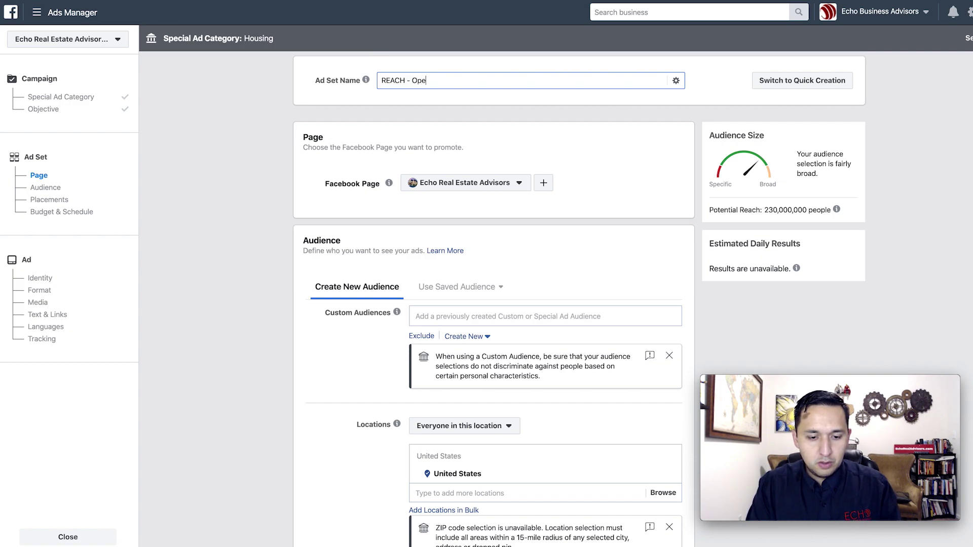
pyautogui.write('n Houses')
pyautogui.click(494, 220)
pyautogui.click(413, 81)
pyautogui.write('-')
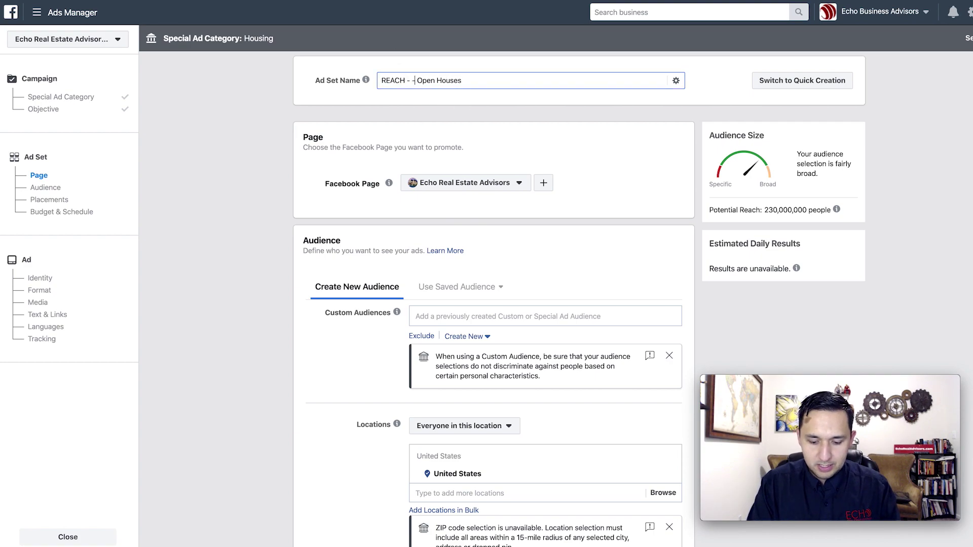
pyautogui.press('Delete')
pyautogui.press('BackSpace')
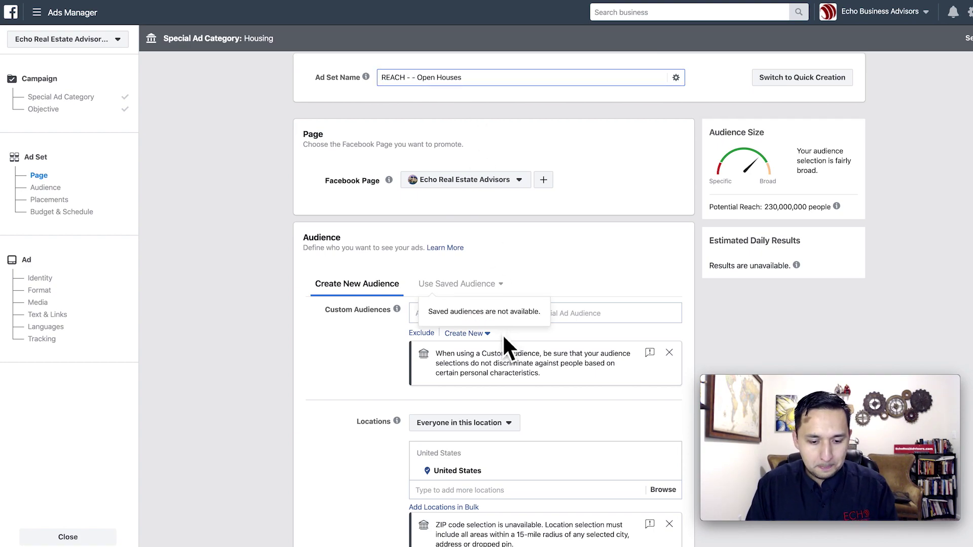
# - Set the audience location to the city of Fort Worth, Texas, United States
pyautogui.scroll(-6, 323, 318)
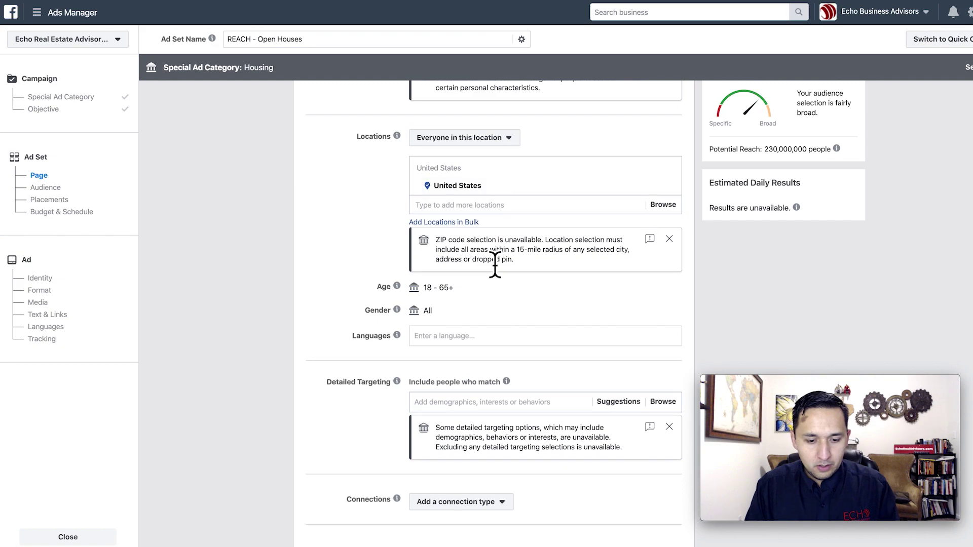
pyautogui.scroll(1, 502, 253)
pyautogui.click(467, 383)
pyautogui.scroll(2, 470, 296)
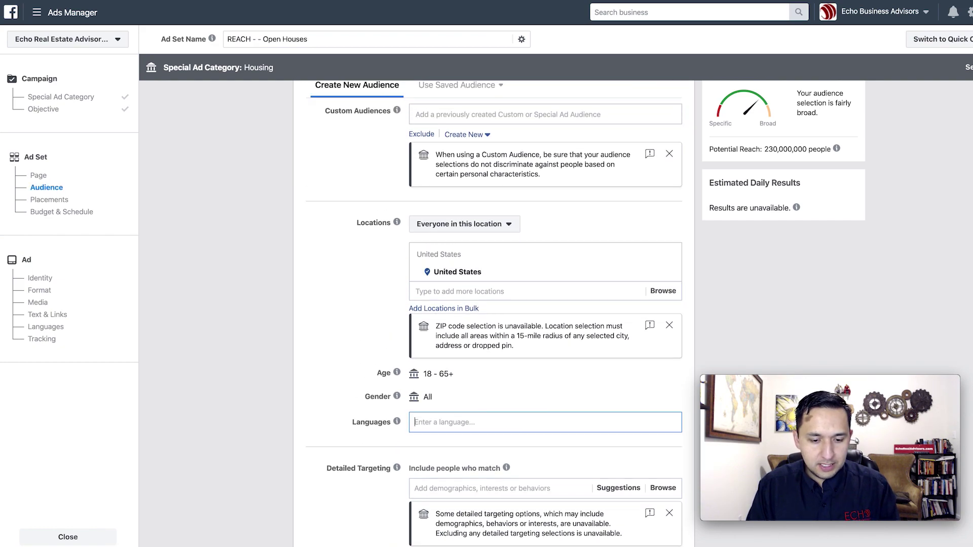
pyautogui.click(463, 332)
pyautogui.write('ft worth')
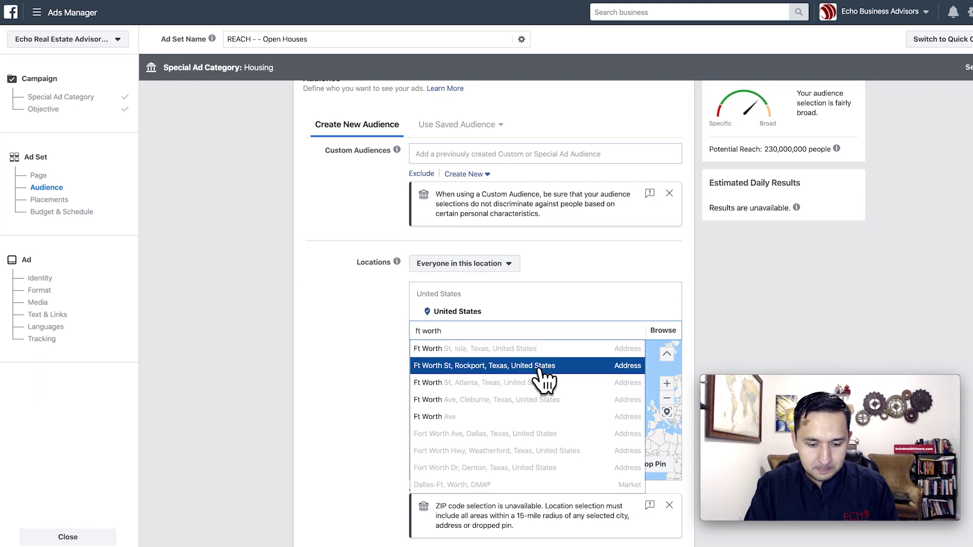
pyautogui.press('BackSpace')
pyautogui.press('BackSpace')
pyautogui.press('BackSpace')
pyautogui.press('BackSpace')
pyautogui.press('BackSpace')
pyautogui.press('BackSpace')
pyautogui.press('BackSpace')
pyautogui.write('ort worth')
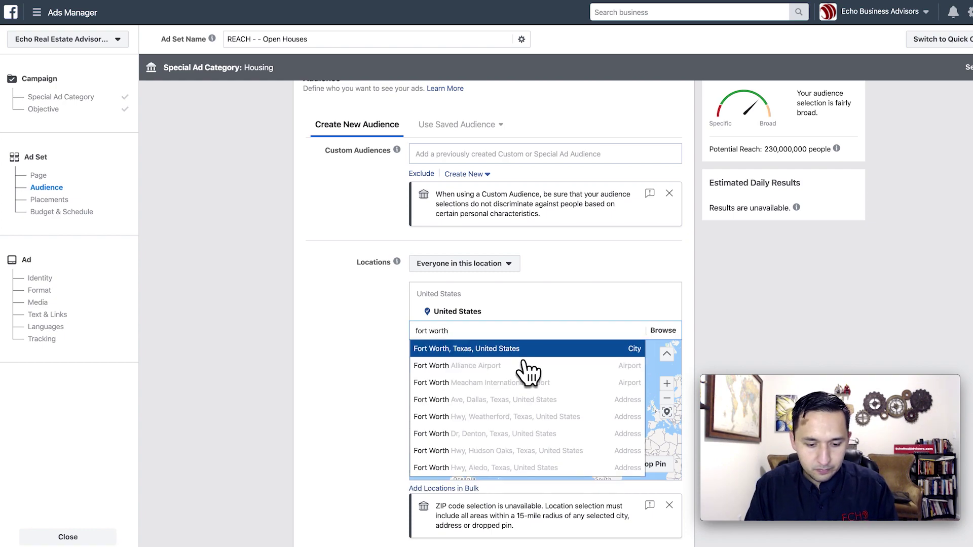
pyautogui.click(500, 348)
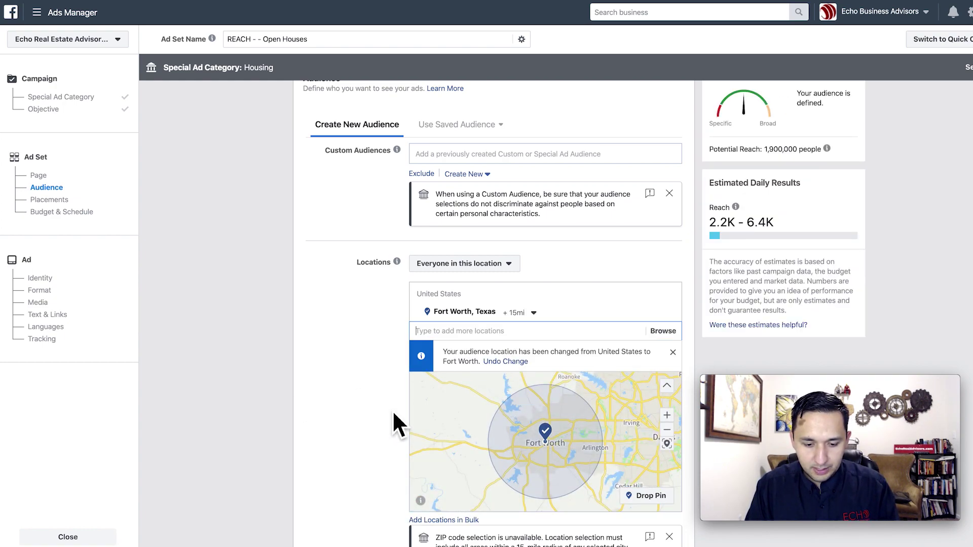
# - Check the radius options for the Fort Worth location and review the audience settings through detailed targeting and connections
pyautogui.scroll(-2, 400, 400)
pyautogui.click(525, 255)
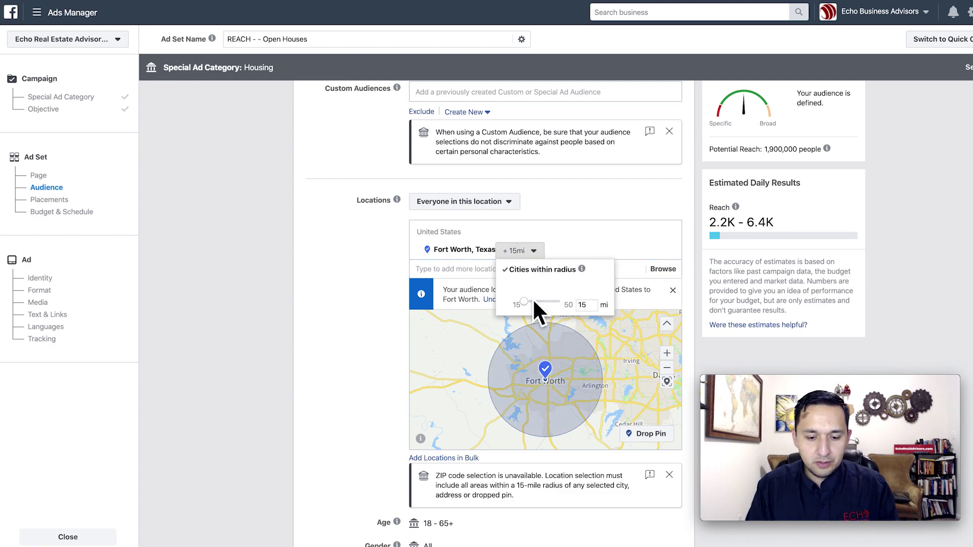
pyautogui.click(318, 311)
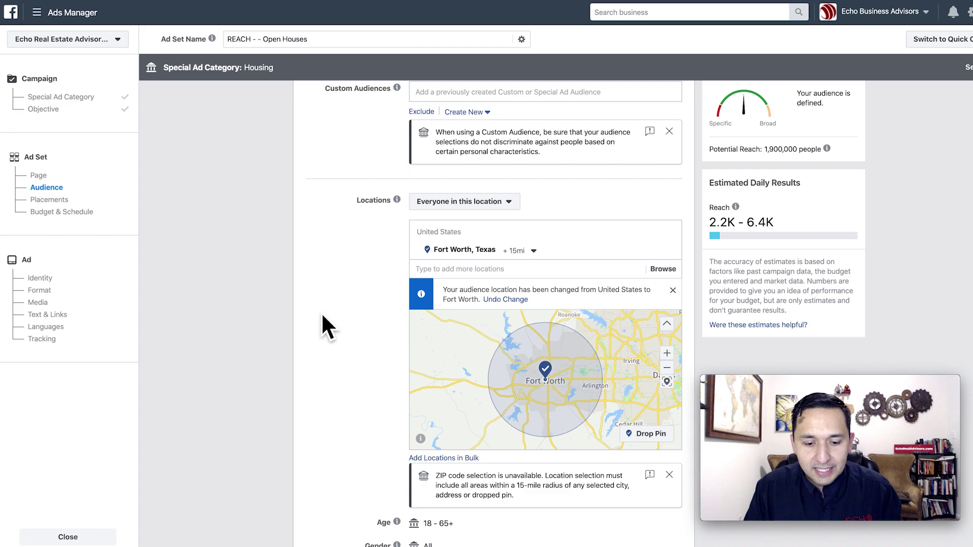
pyautogui.scroll(-3, 322, 315)
pyautogui.scroll(1, 323, 316)
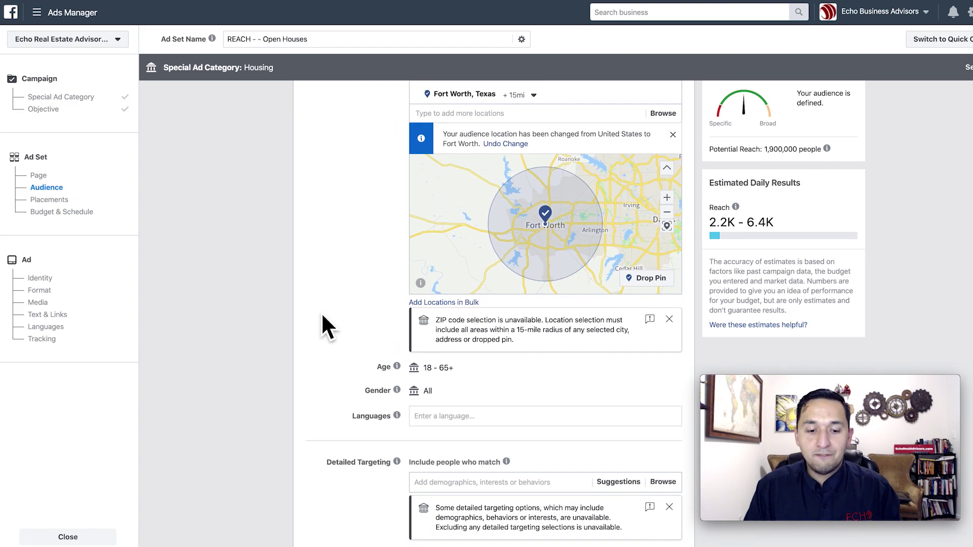
pyautogui.scroll(-3, 322, 316)
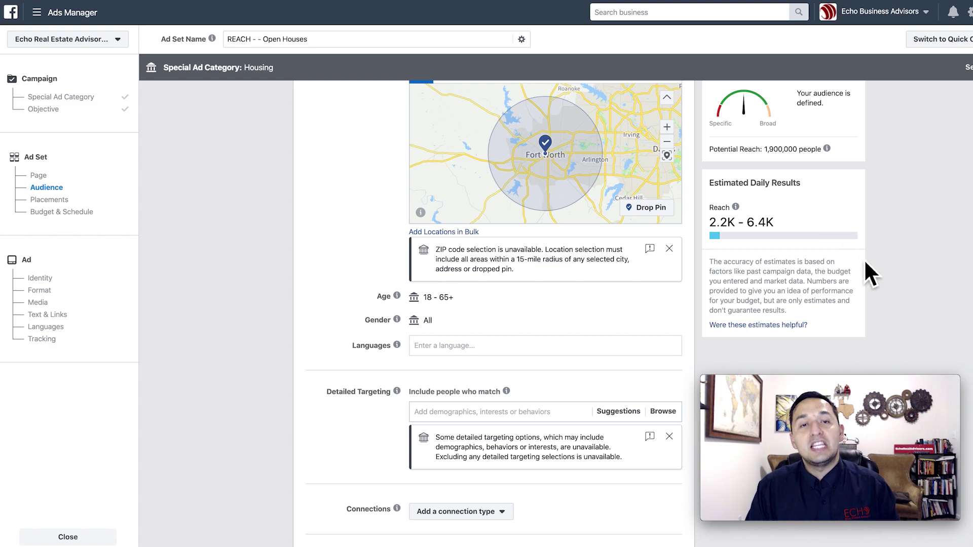
pyautogui.scroll(-5, 546, 355)
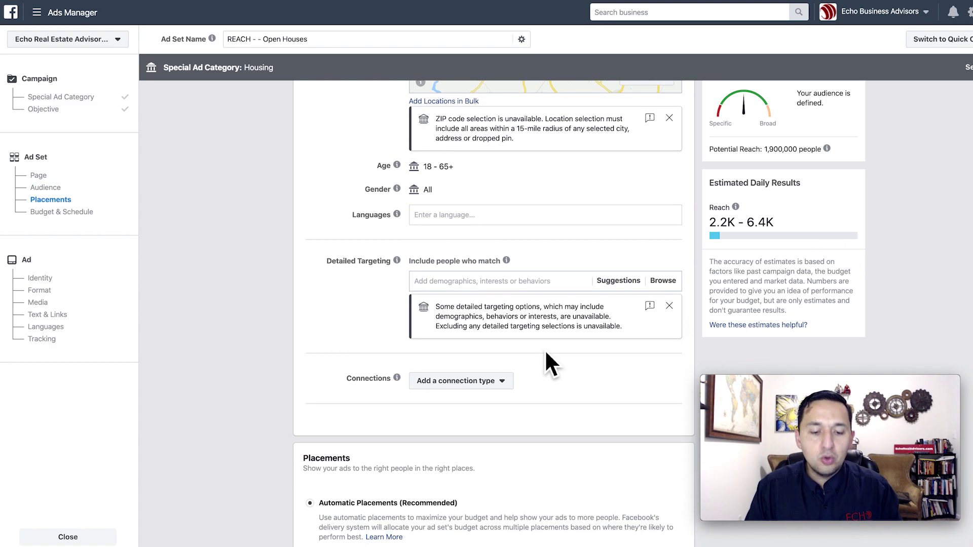
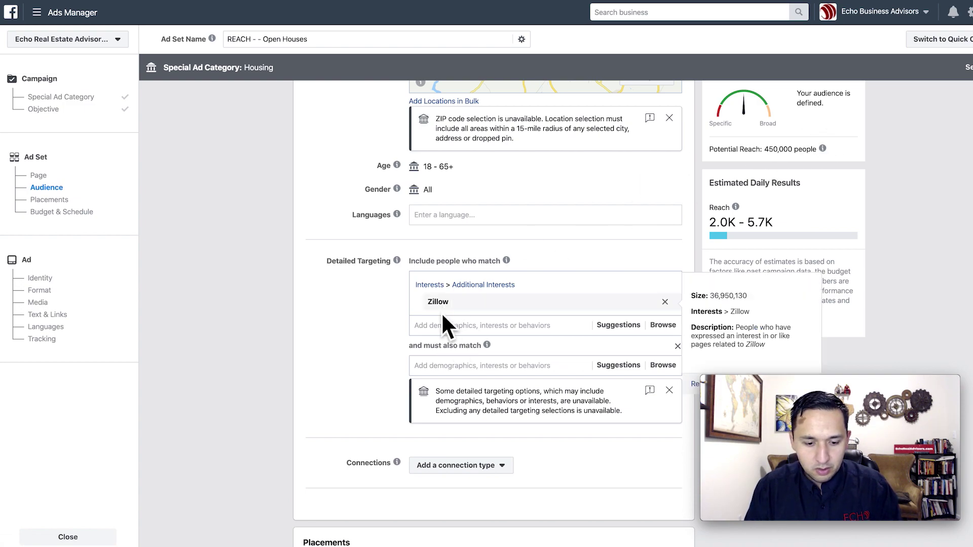
# - Try adding the realtor.com interest to the same detailed targeting group as Zillow
pyautogui.click(425, 330)
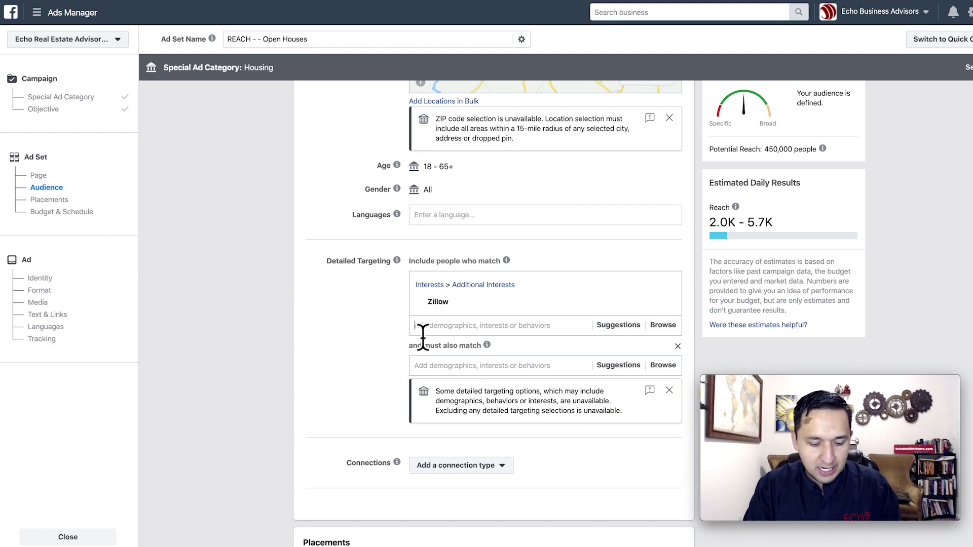
pyautogui.write('realtor')
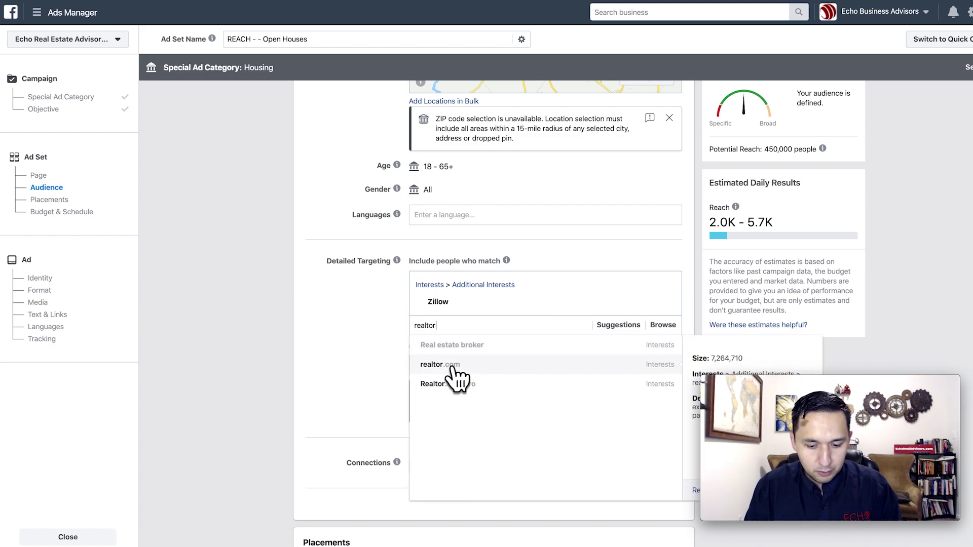
pyautogui.click(453, 366)
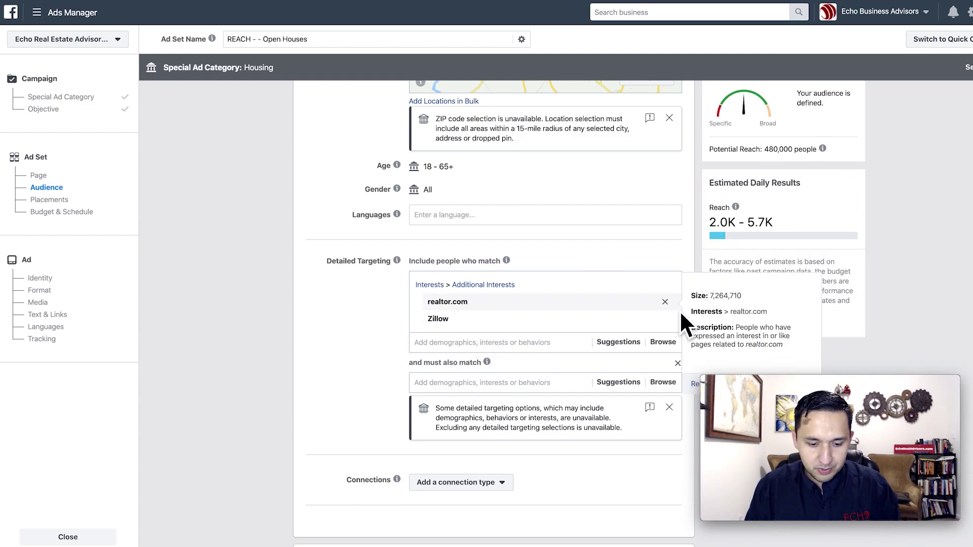
pyautogui.click(665, 302)
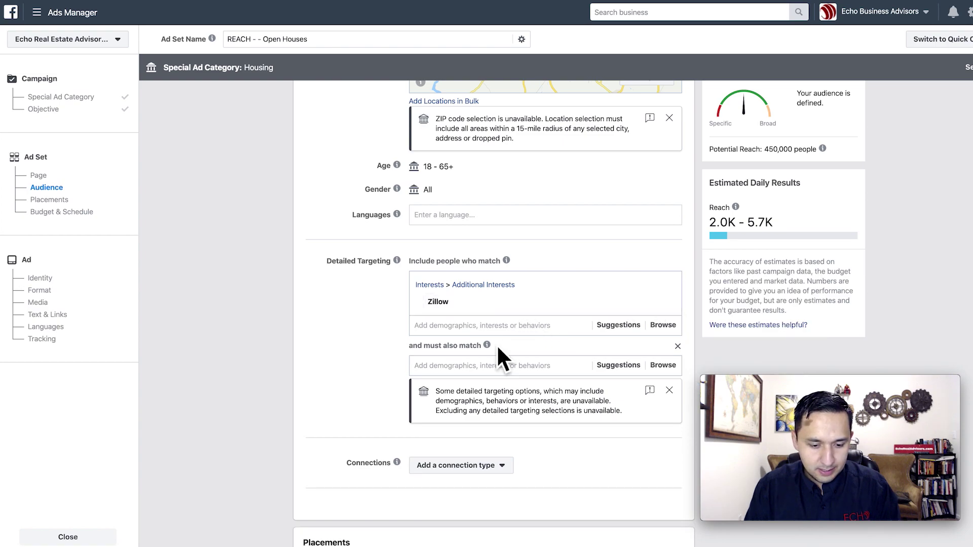
# - Narrow the detailed targeting so that people interested in Zillow must also match the realtor.com interest
pyautogui.click(445, 374)
pyautogui.write('realtor')
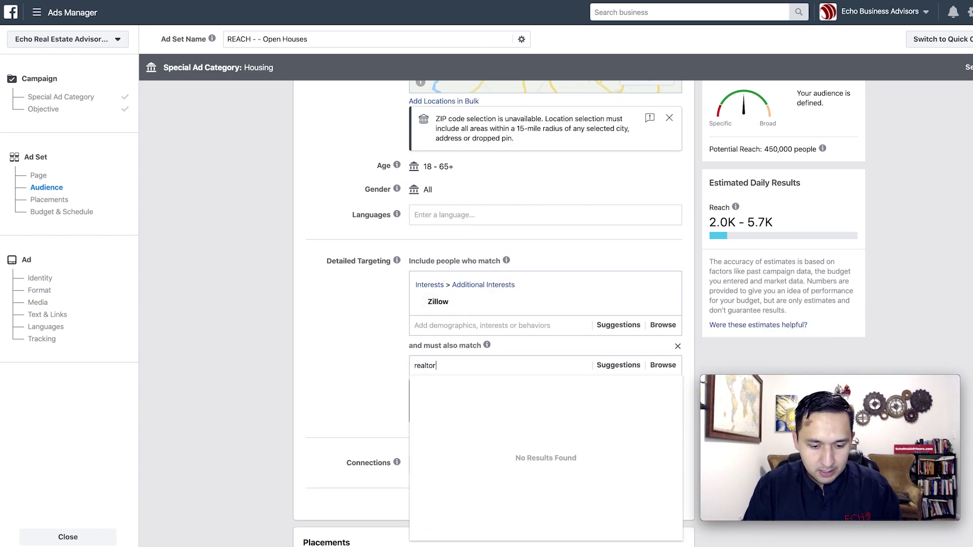
pyautogui.click(445, 405)
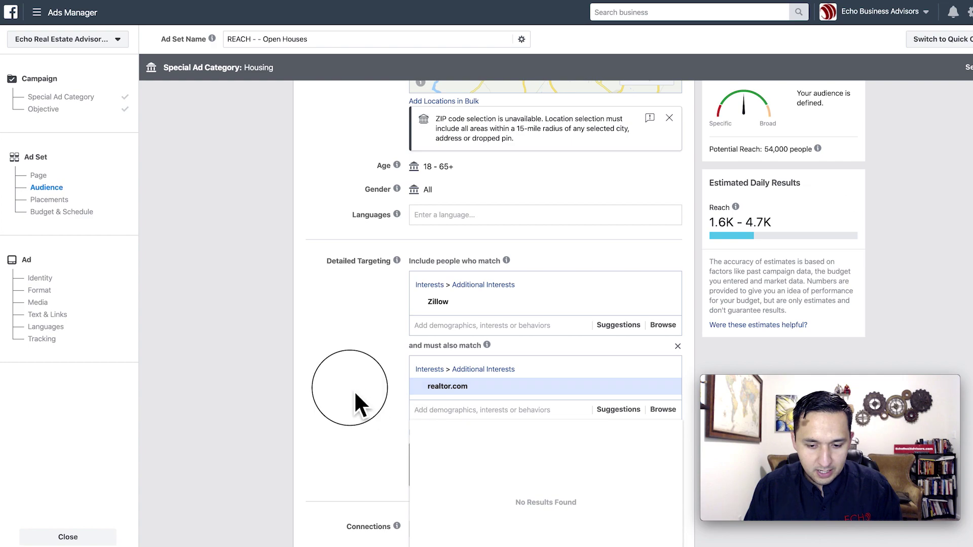
pyautogui.scroll(-2, 323, 409)
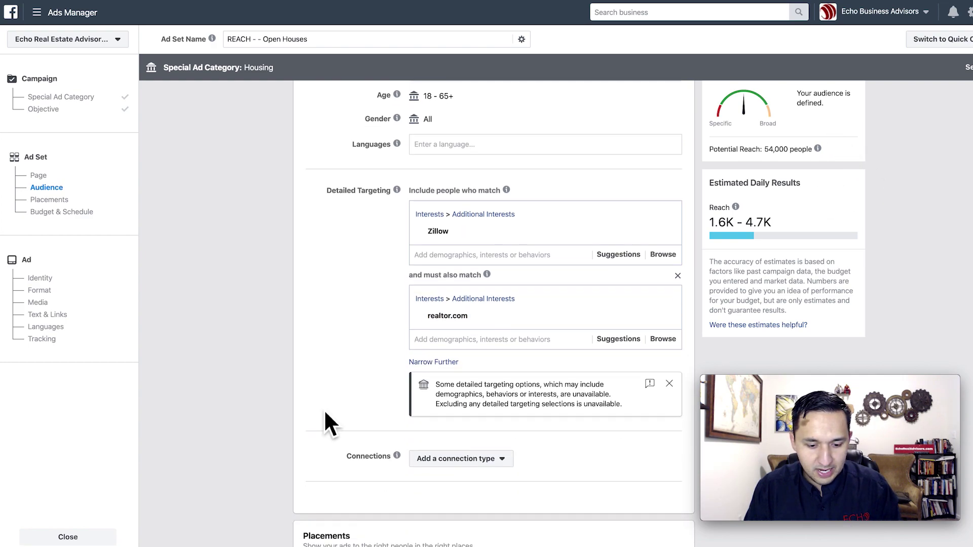
# - Narrow the detailed targeting further so that people must also match the Trulia interest
pyautogui.scroll(-1, 324, 409)
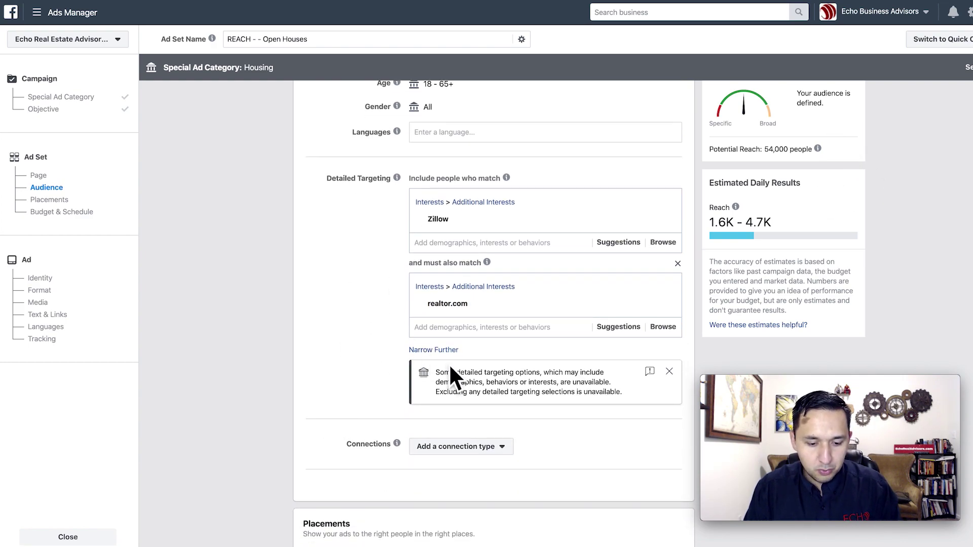
pyautogui.click(449, 350)
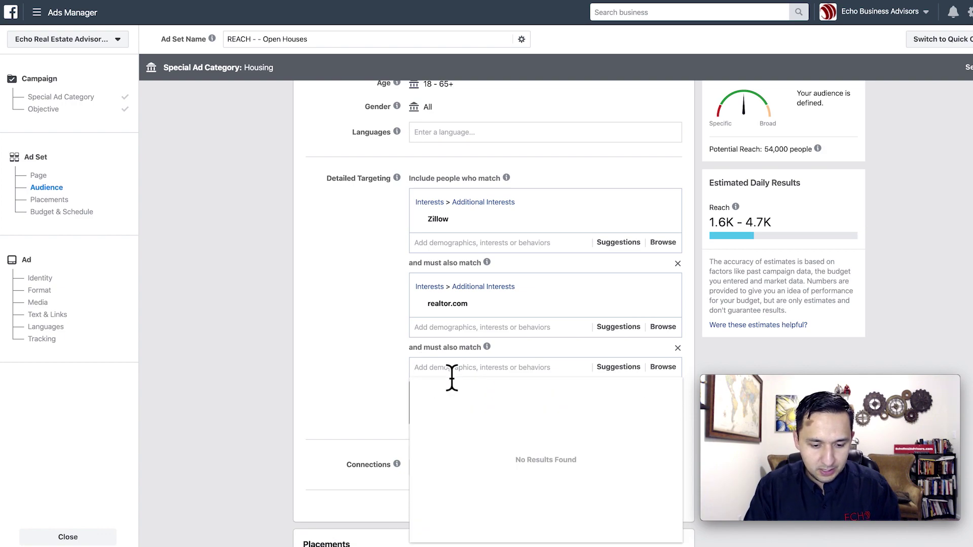
pyautogui.click(610, 367)
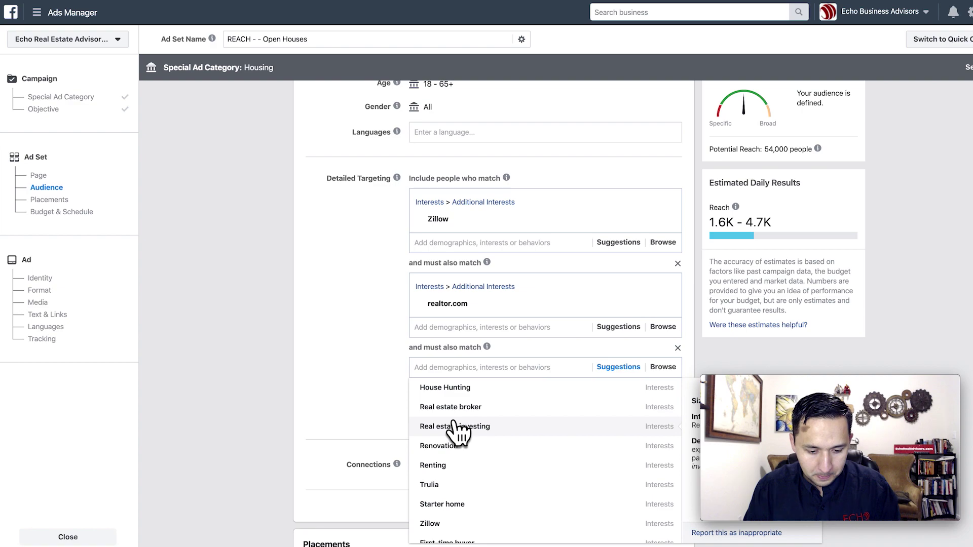
pyautogui.click(433, 485)
pyautogui.click(338, 340)
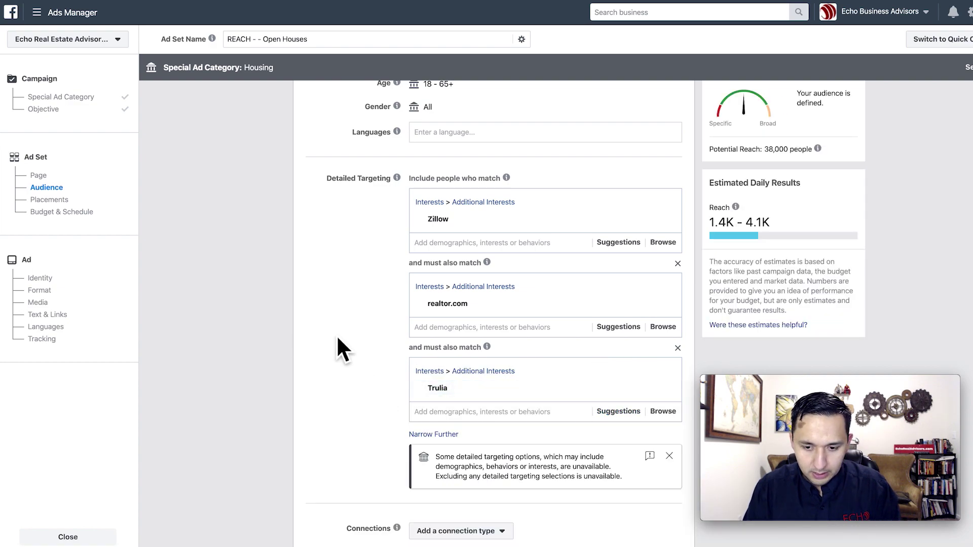
# - Review the three detailed targeting groups and examine the details of the Zillow and realtor.com interests
pyautogui.scroll(-2, 338, 340)
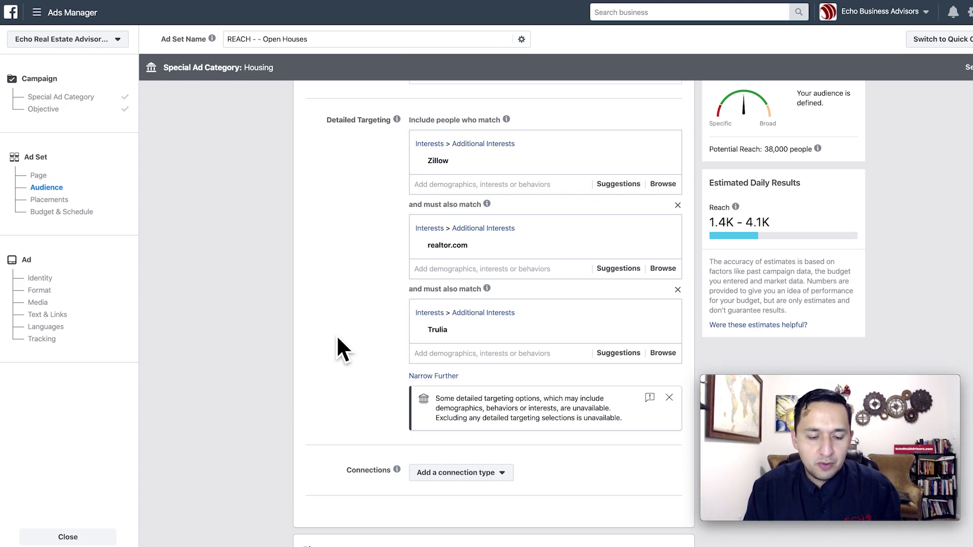
pyautogui.scroll(-1, 337, 338)
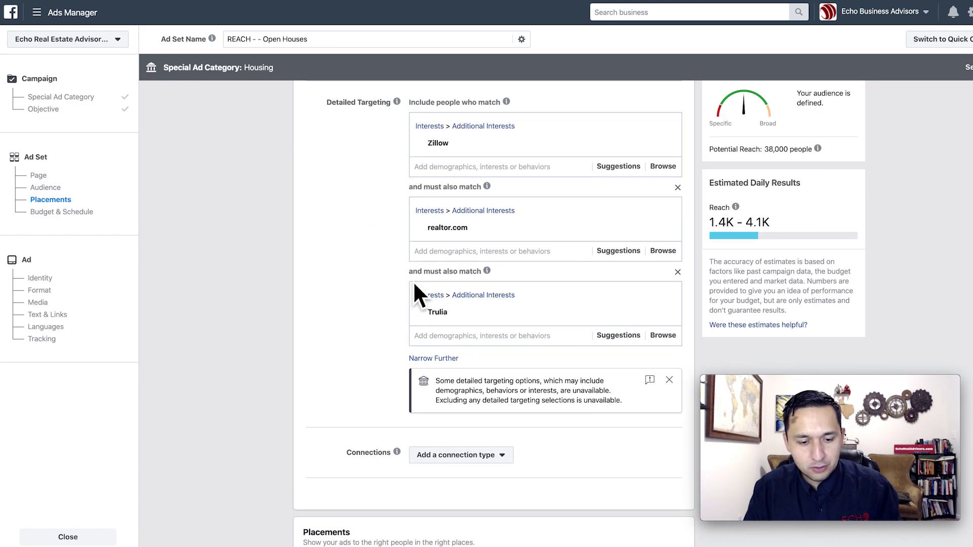
pyautogui.moveTo(439, 151)
pyautogui.scroll(2, 439, 148)
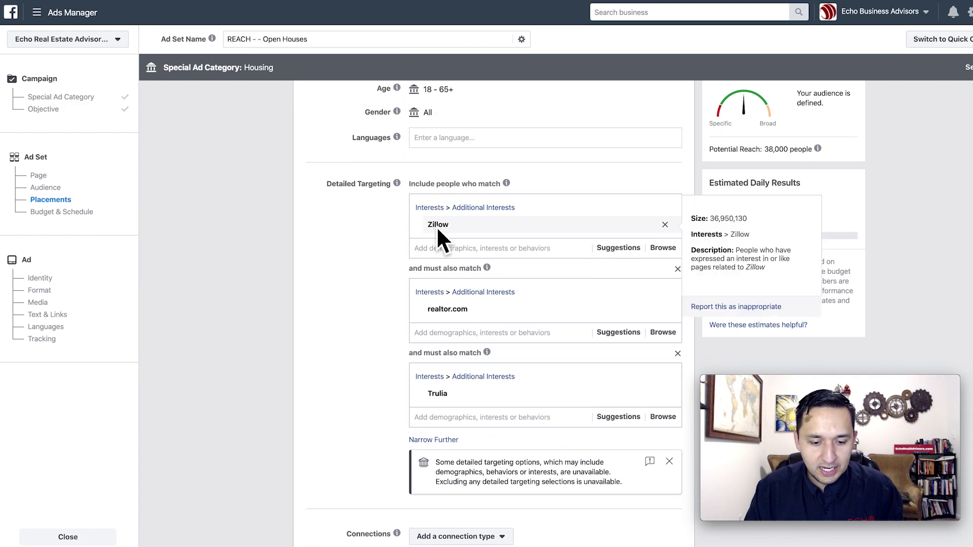
pyautogui.moveTo(439, 315)
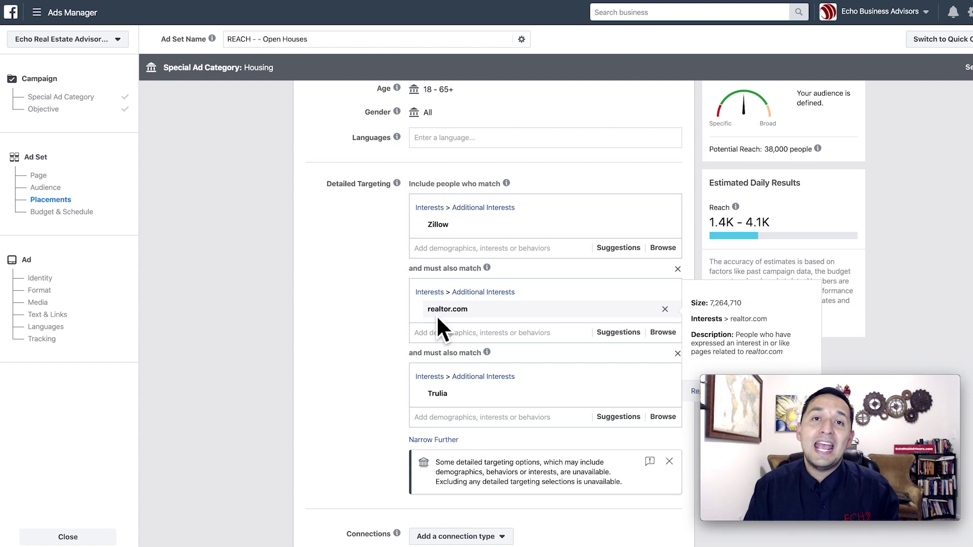
pyautogui.scroll(2, 357, 290)
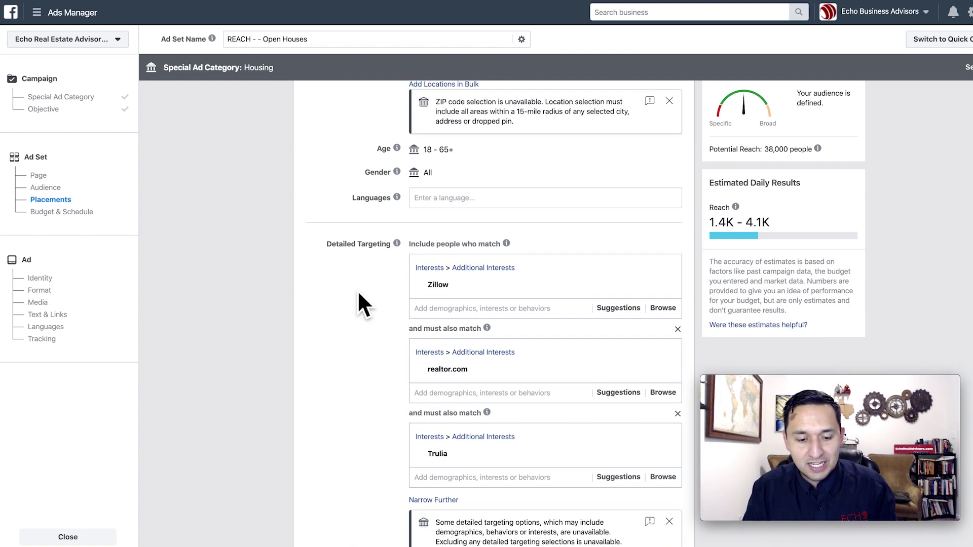
# - Rename the ad set to "REACH - Zillow+Realtor+Trulia - Open Houses"
pyautogui.scroll(10, 357, 290)
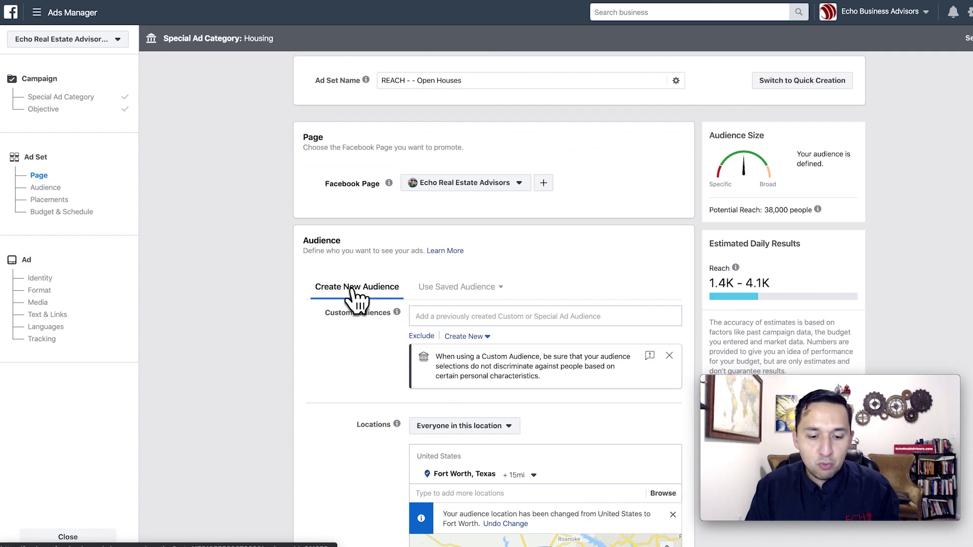
pyautogui.click(415, 83)
pyautogui.write('Zil')
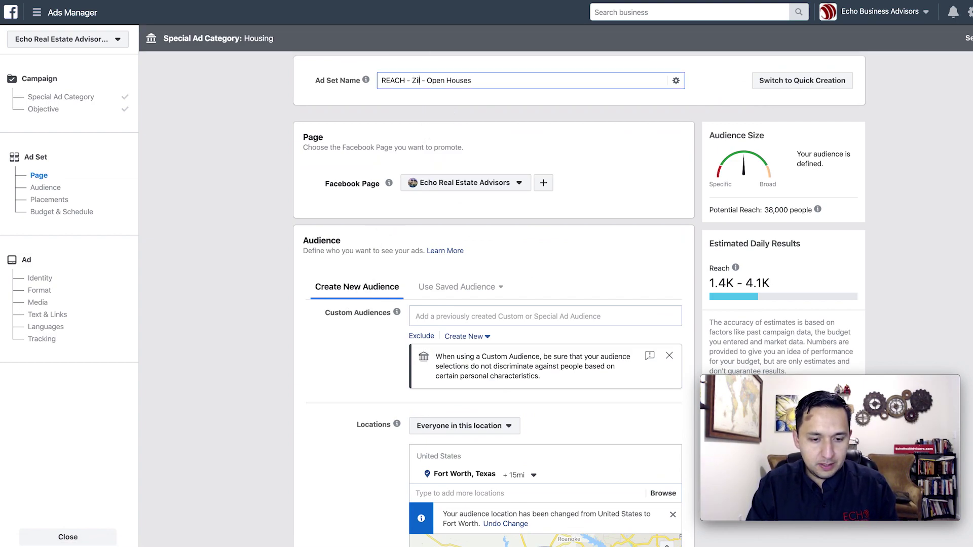
pyautogui.write('low+')
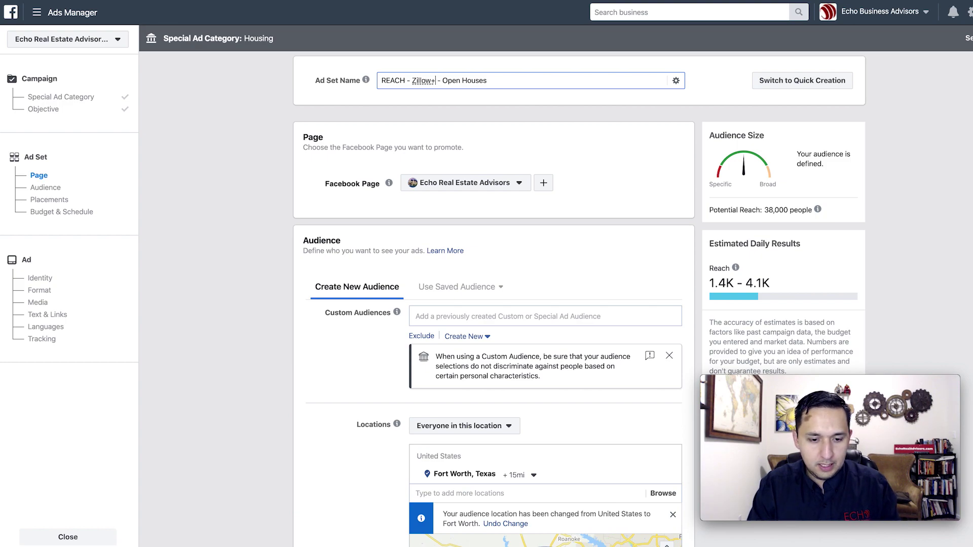
pyautogui.write('Realtor')
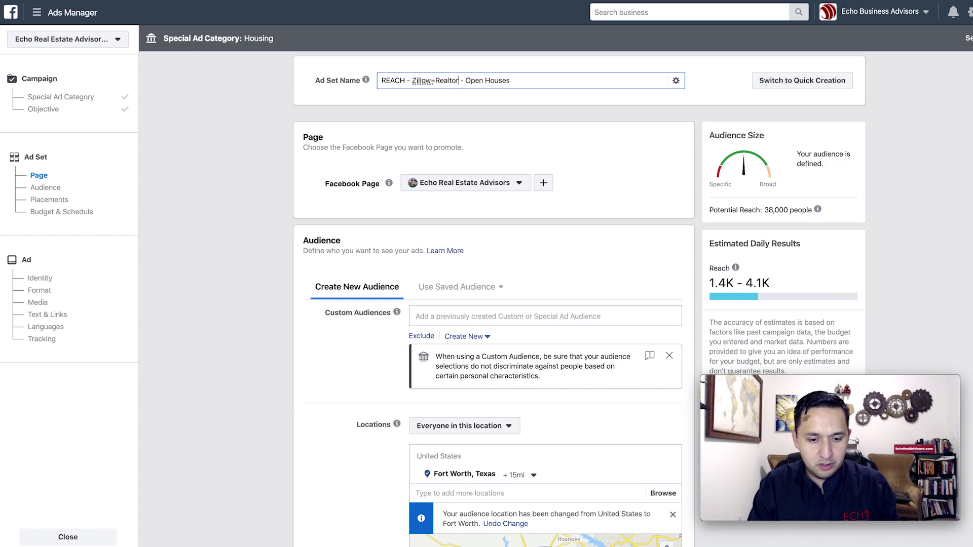
pyautogui.write('+')
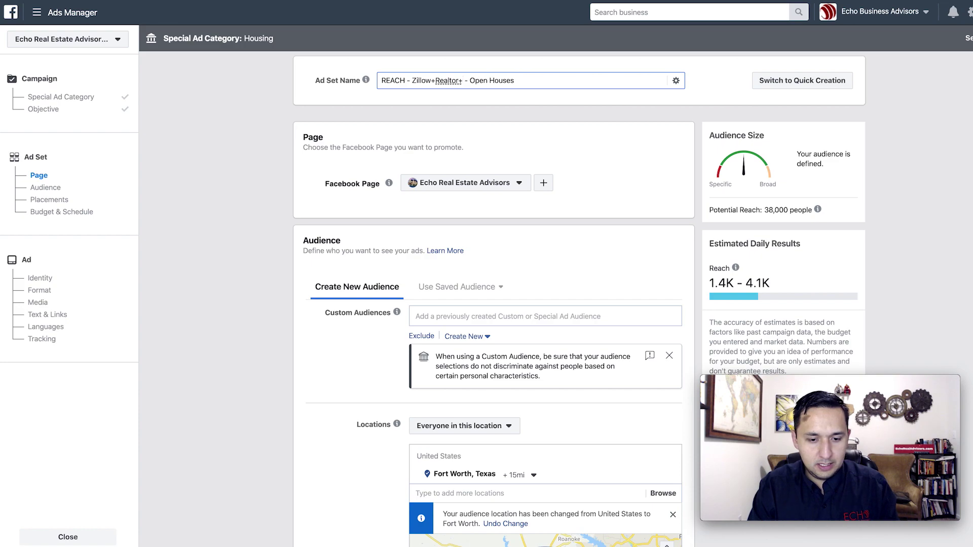
pyautogui.write('Trulia')
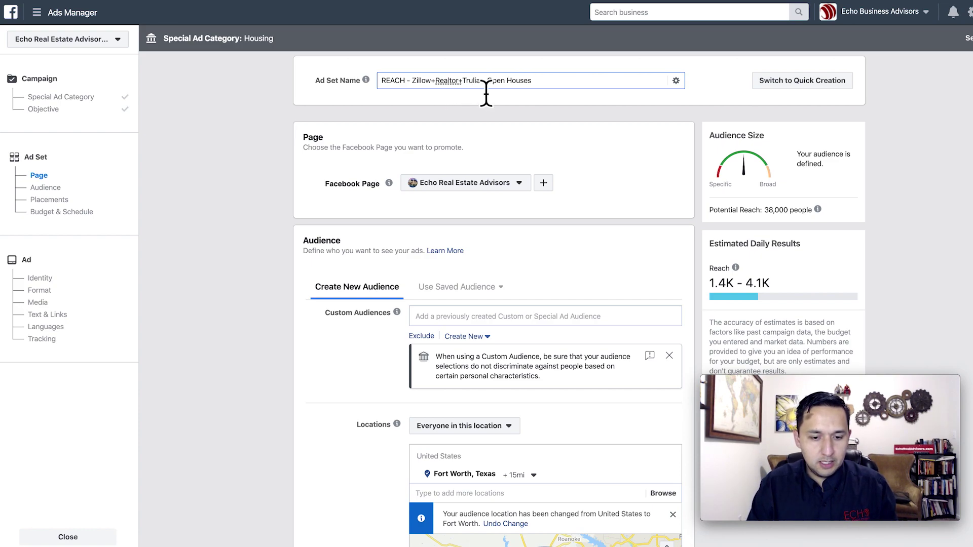
pyautogui.tripleClick(456, 89)
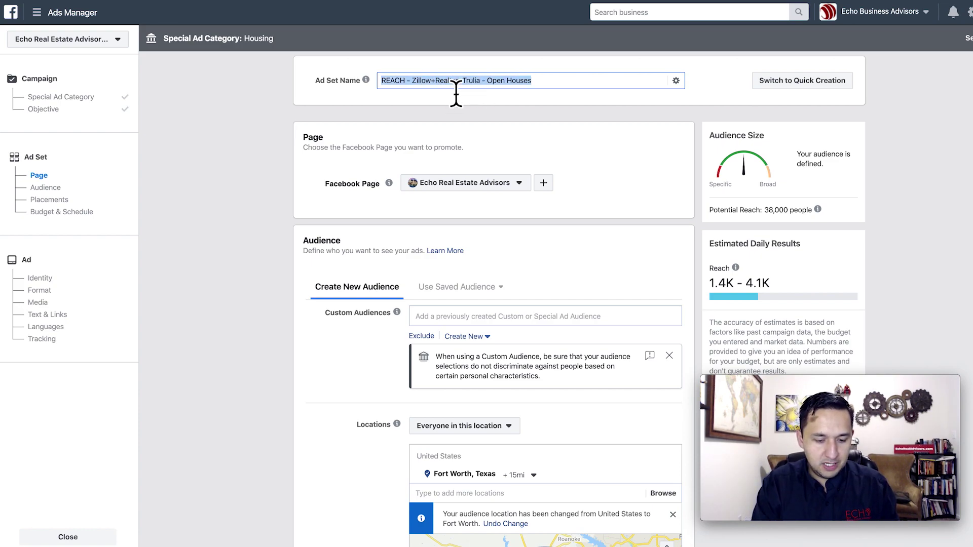
pyautogui.click(274, 213)
# - Switch to manually edited placements and turn off the Instagram, Audience Network and Messenger platforms
pyautogui.scroll(-10, 273, 213)
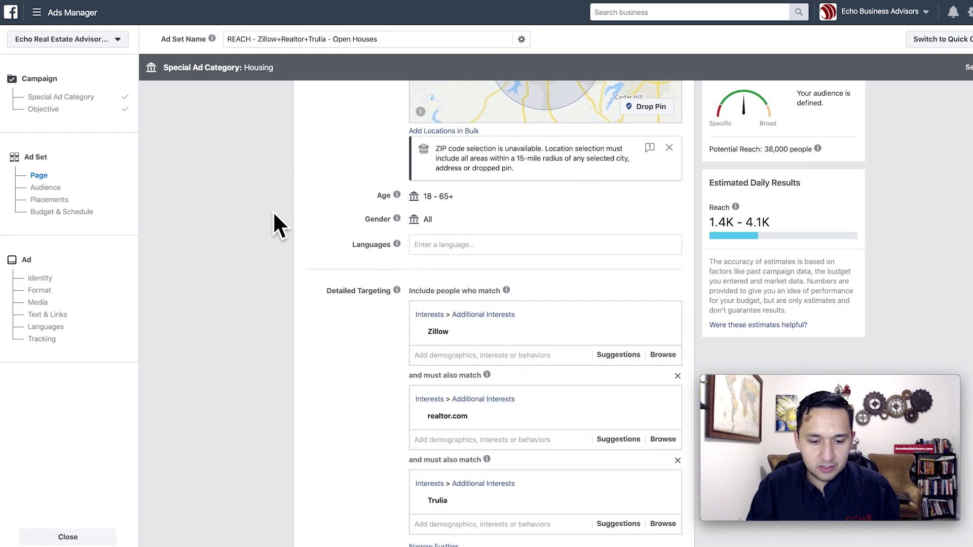
pyautogui.scroll(-10, 274, 212)
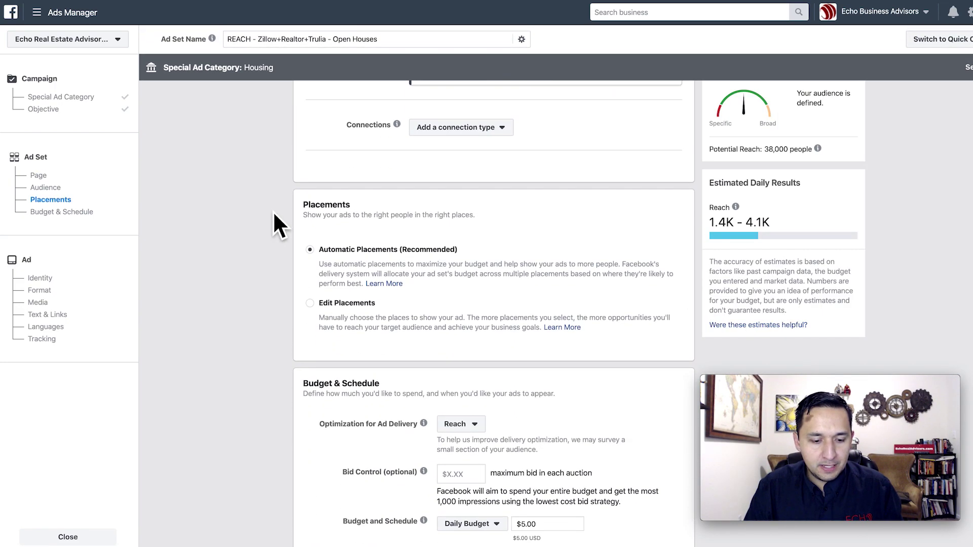
pyautogui.scroll(-2, 273, 211)
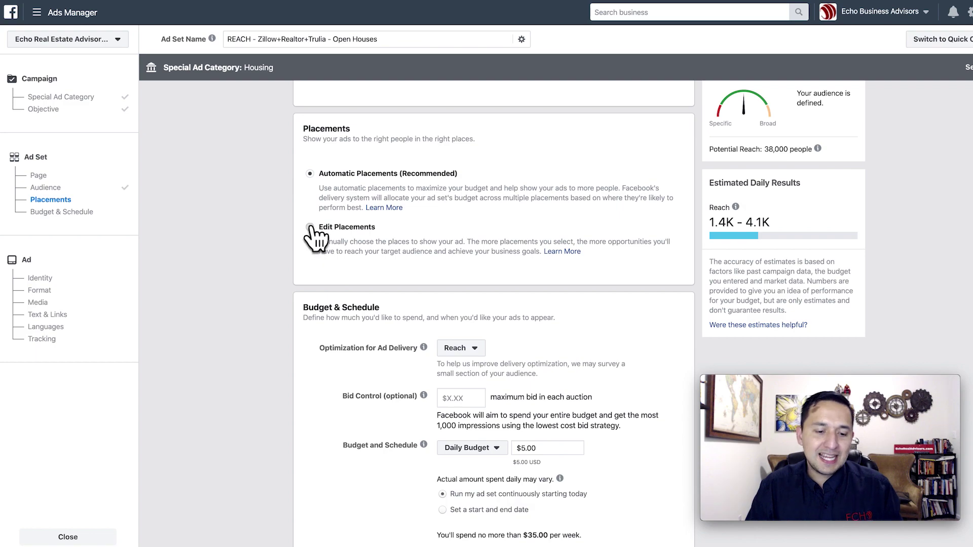
pyautogui.click(309, 227)
pyautogui.scroll(-2, 456, 325)
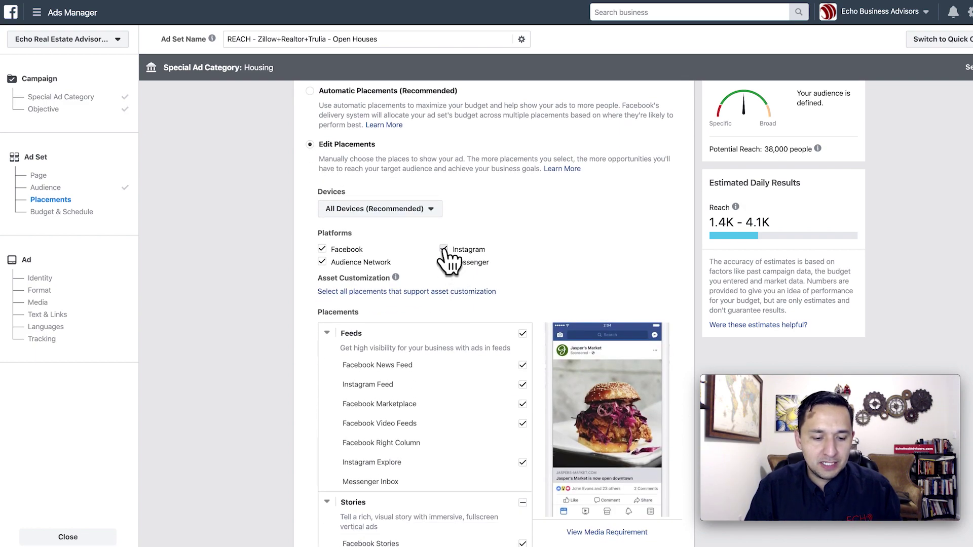
pyautogui.click(444, 249)
pyautogui.click(322, 262)
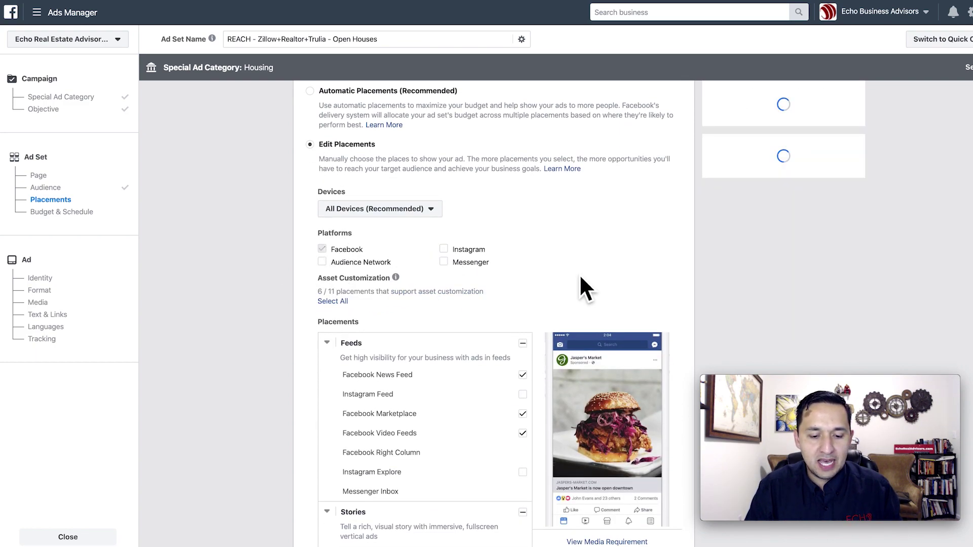
# - Remove Facebook Marketplace and Facebook Video Feeds from the Feeds placements
pyautogui.scroll(-2, 583, 288)
pyautogui.click(522, 413)
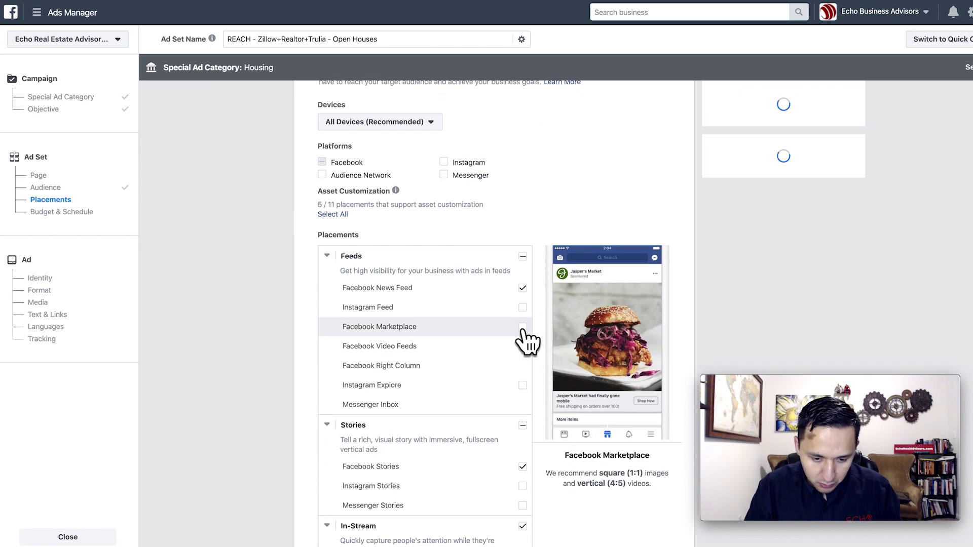
pyautogui.click(523, 346)
pyautogui.scroll(-2, 524, 350)
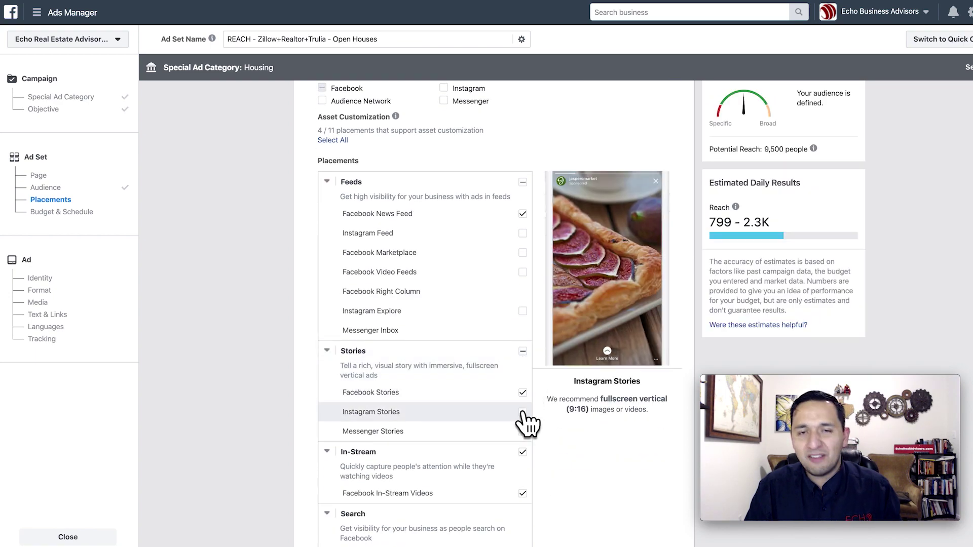
# - Deselect the In-Stream and In-Article placement groups and check the remaining placements
pyautogui.scroll(-1, 529, 401)
pyautogui.click(522, 395)
pyautogui.scroll(-2, 527, 403)
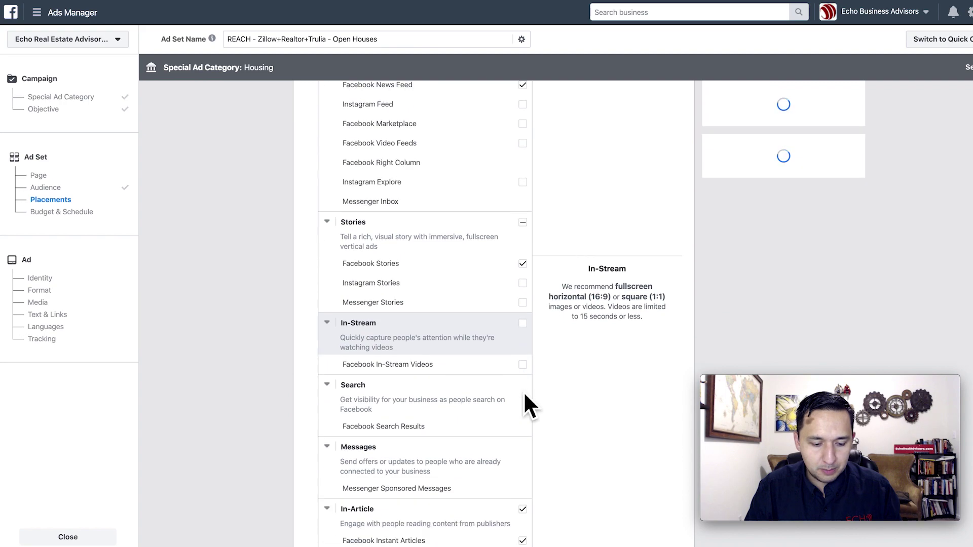
pyautogui.scroll(-1, 525, 400)
pyautogui.click(523, 419)
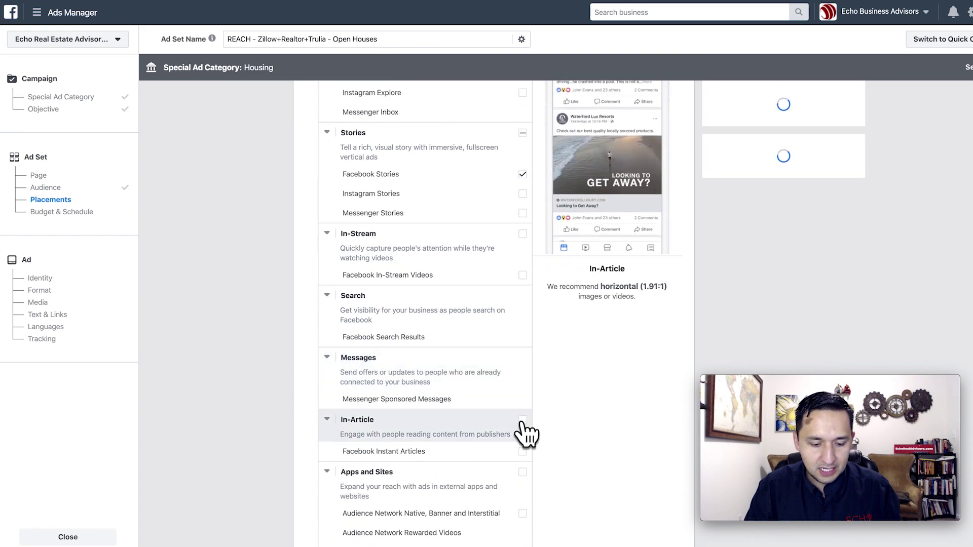
pyautogui.scroll(-2, 523, 421)
pyautogui.scroll(6, 524, 425)
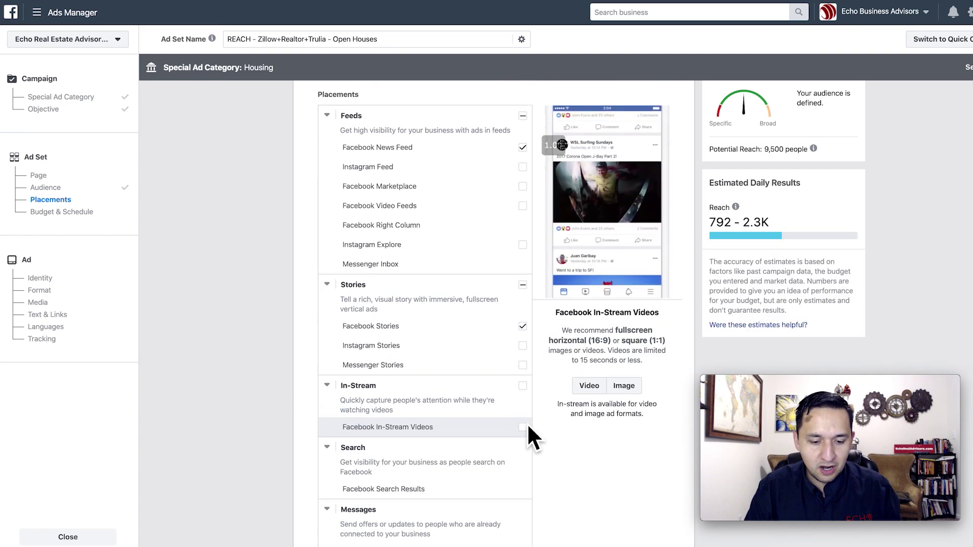
pyautogui.scroll(1, 527, 430)
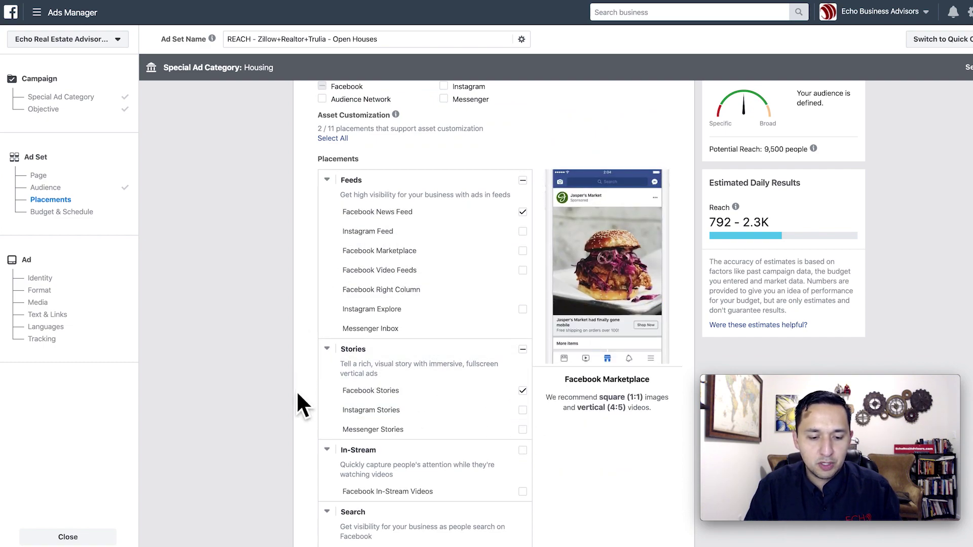
# - Check the ad delivery optimization choices in the budget and schedule settings and choose Reach
pyautogui.scroll(-8, 299, 403)
pyautogui.scroll(-7, 298, 395)
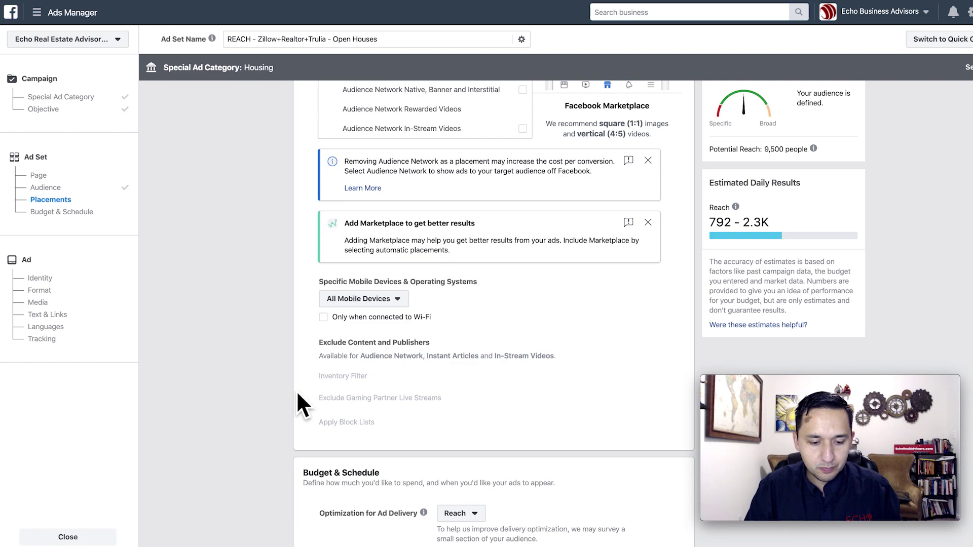
pyautogui.scroll(-5, 298, 401)
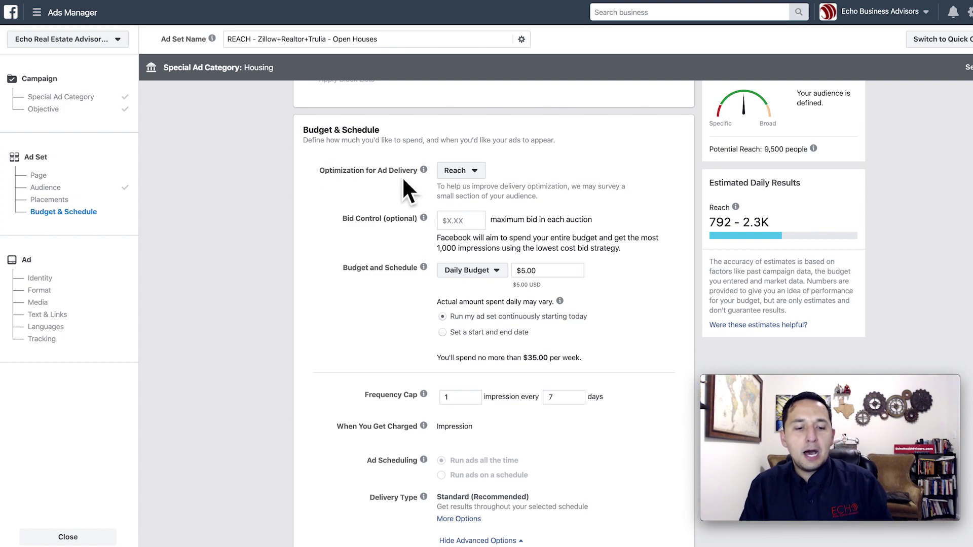
pyautogui.click(446, 172)
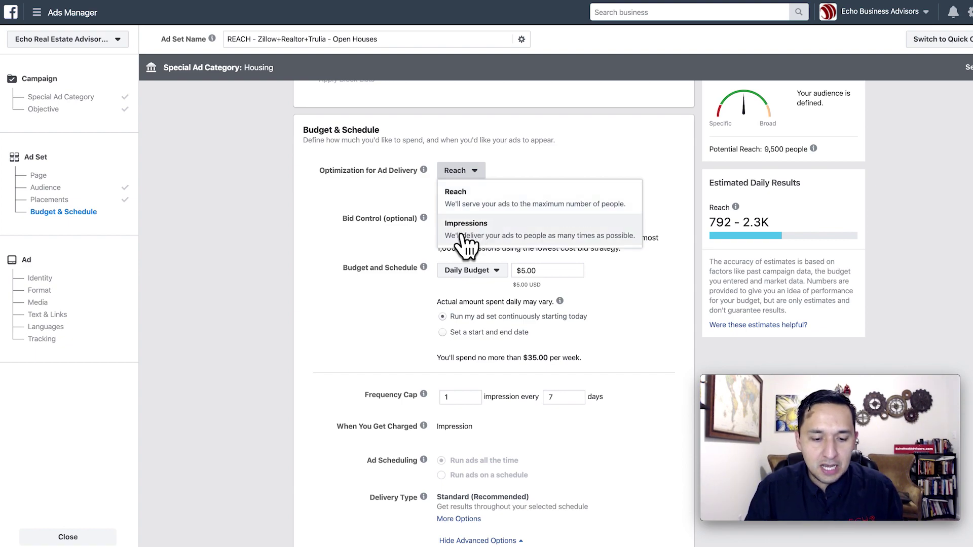
pyautogui.click(459, 193)
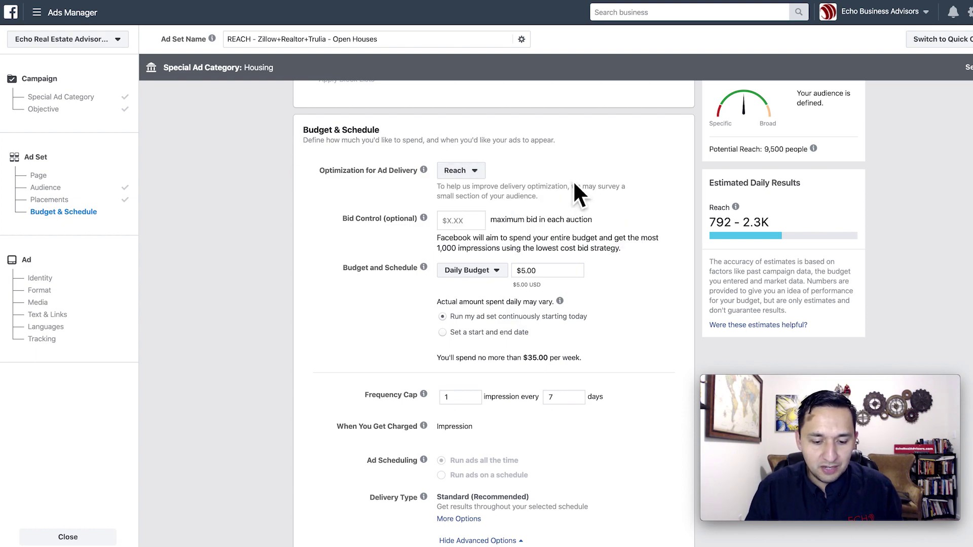
# - Check the placements and daily budget, and set the ad set's frequency cap to 3 impressions every 1 day
pyautogui.scroll(-1, 575, 185)
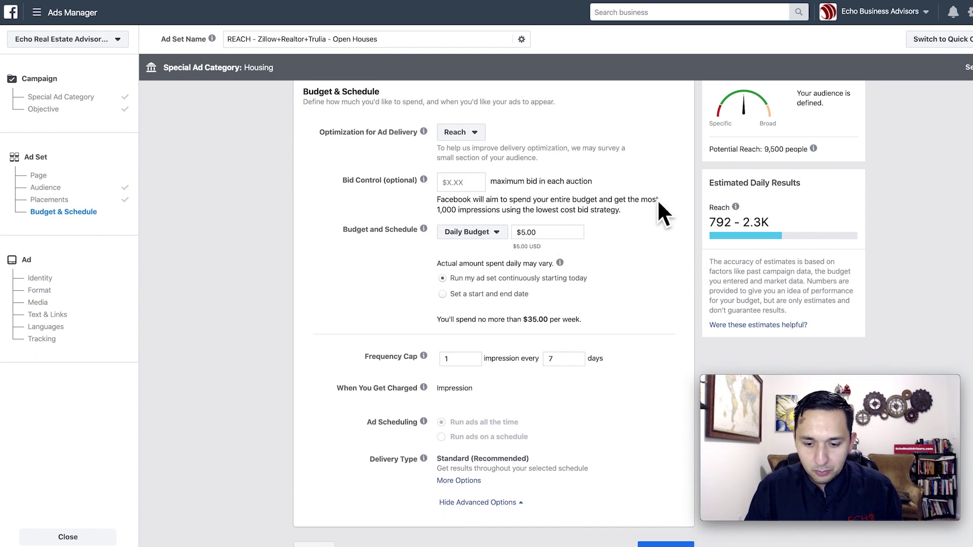
pyautogui.scroll(15, 566, 239)
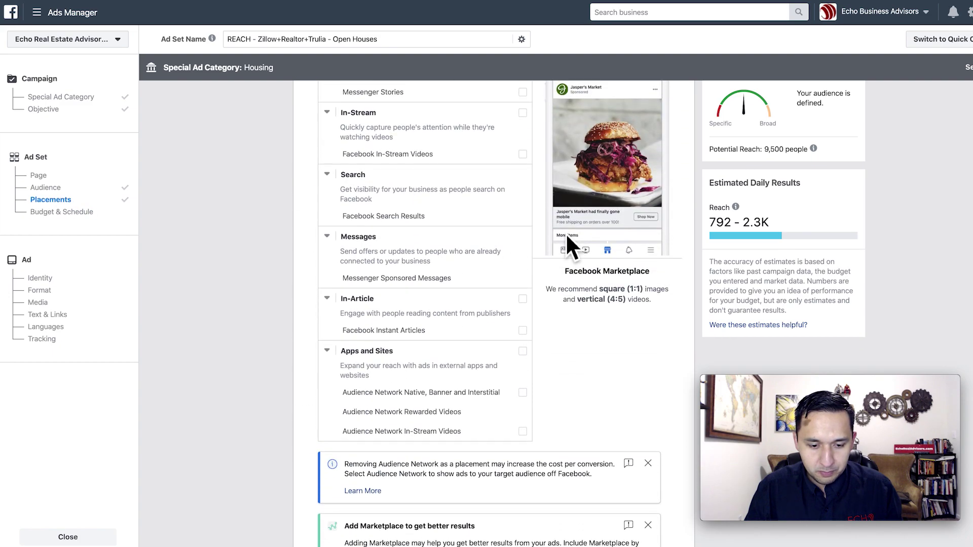
pyautogui.scroll(3, 566, 237)
pyautogui.scroll(-17, 566, 237)
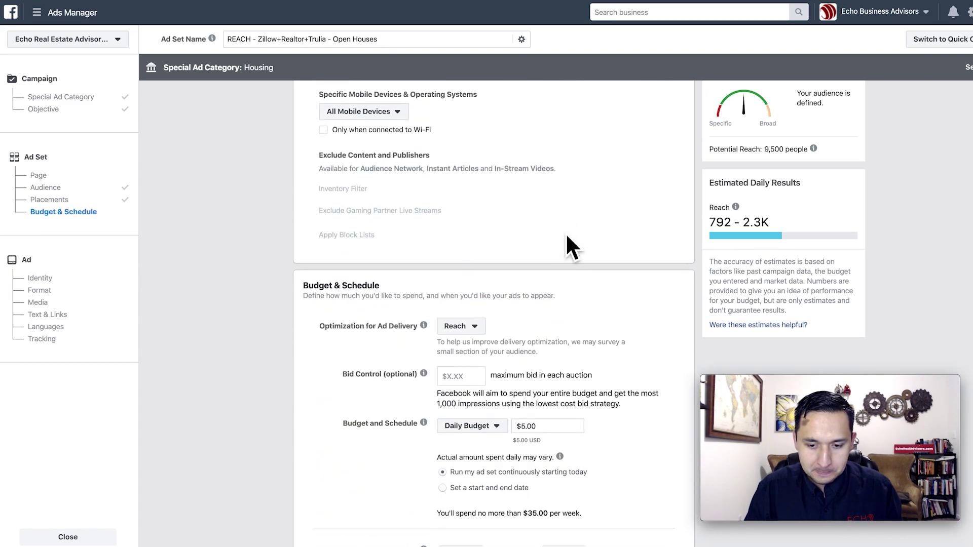
pyautogui.scroll(-3, 565, 232)
pyautogui.doubleClick(550, 214)
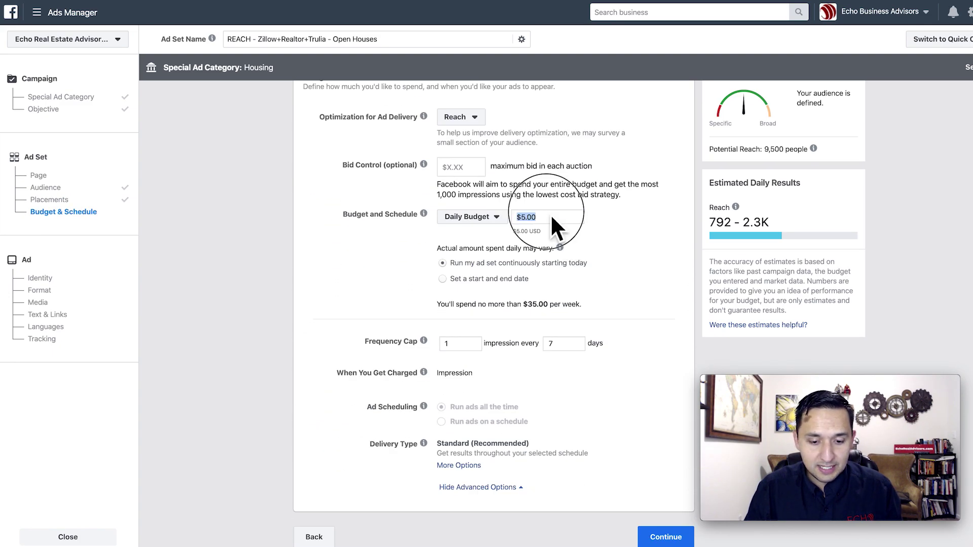
pyautogui.click(651, 261)
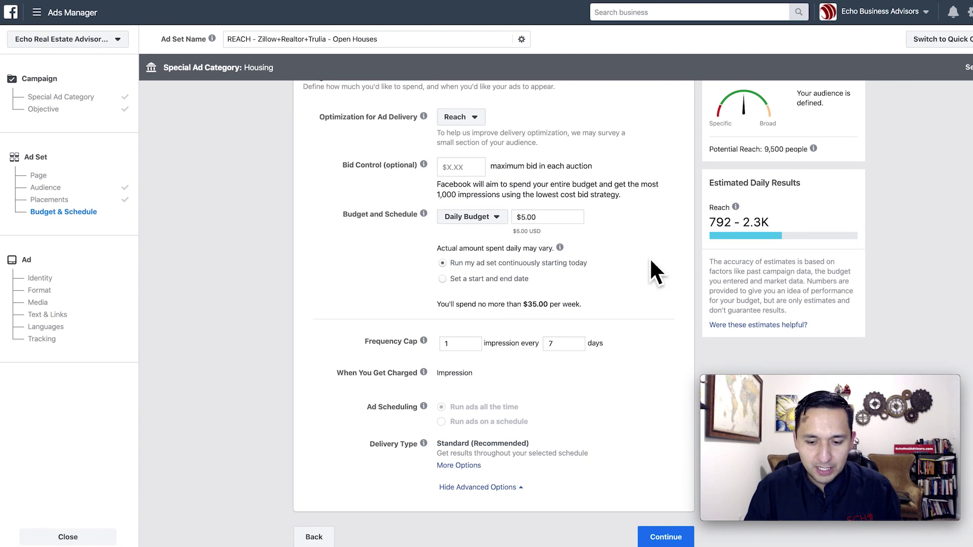
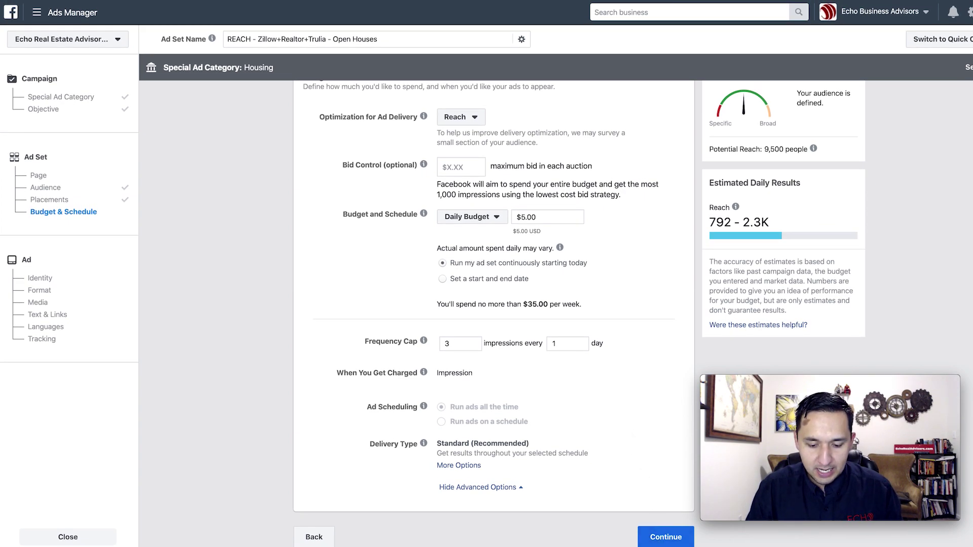
# - Continue to the ad setup and name the ad "REACH - Zillow+Realtor+Trulia - Open Houses"
pyautogui.click(659, 541)
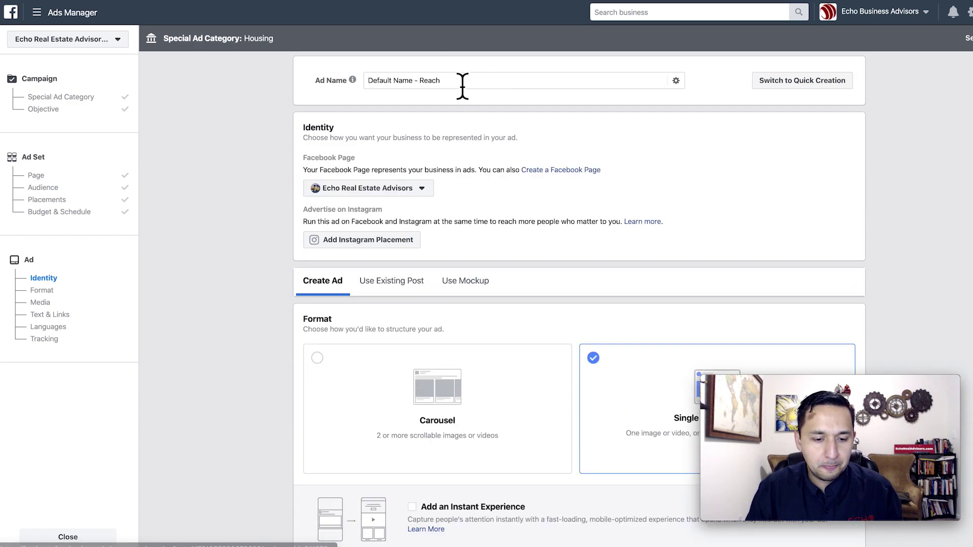
pyautogui.tripleClick(462, 81)
pyautogui.write('REACH - Zillow+Realtor+Trulia - Open Houses')
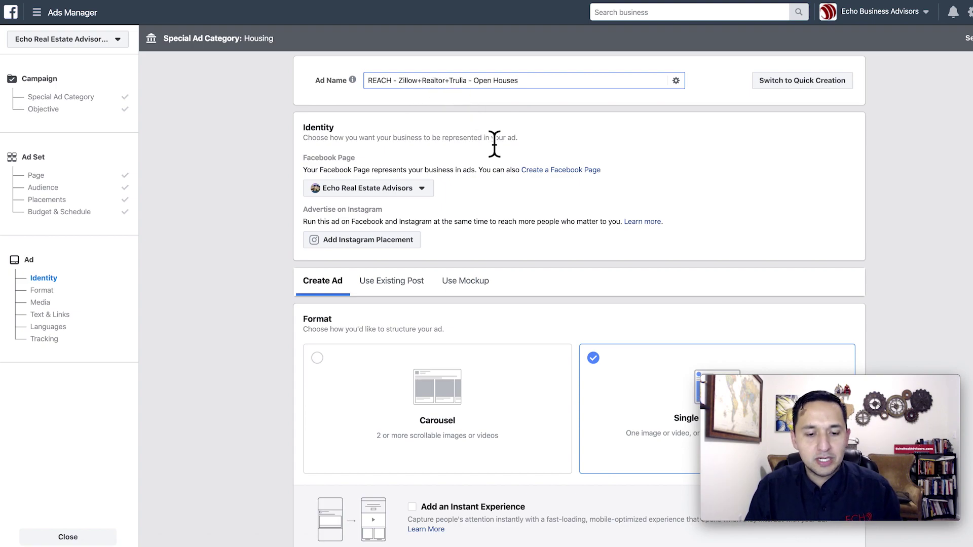
# - Add the account image DR_FW Meridian_D_FNL-sm.jpg as the ad's media, keeping the recommended aspect ratio cropping on
pyautogui.scroll(-1, 494, 144)
pyautogui.scroll(-1, 494, 145)
pyautogui.scroll(-3, 494, 145)
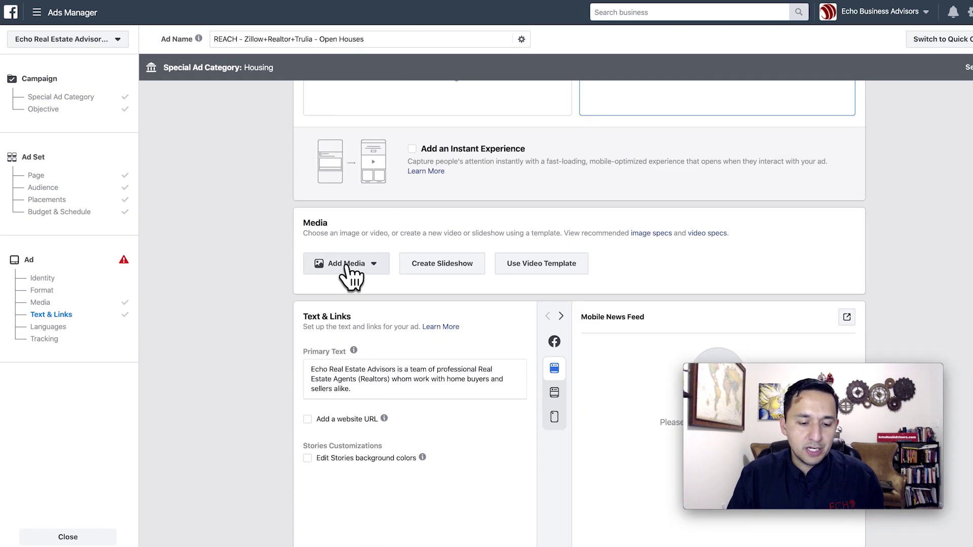
pyautogui.click(346, 267)
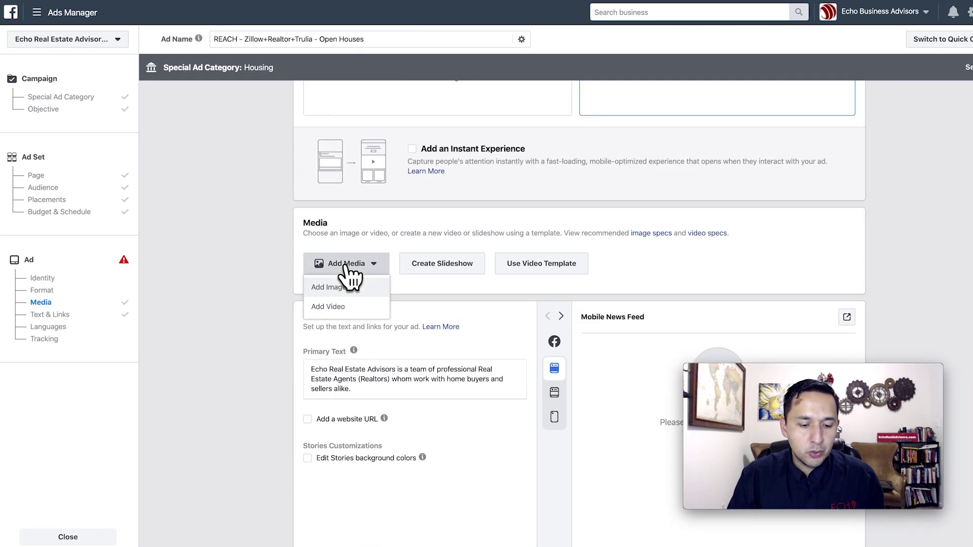
pyautogui.click(329, 288)
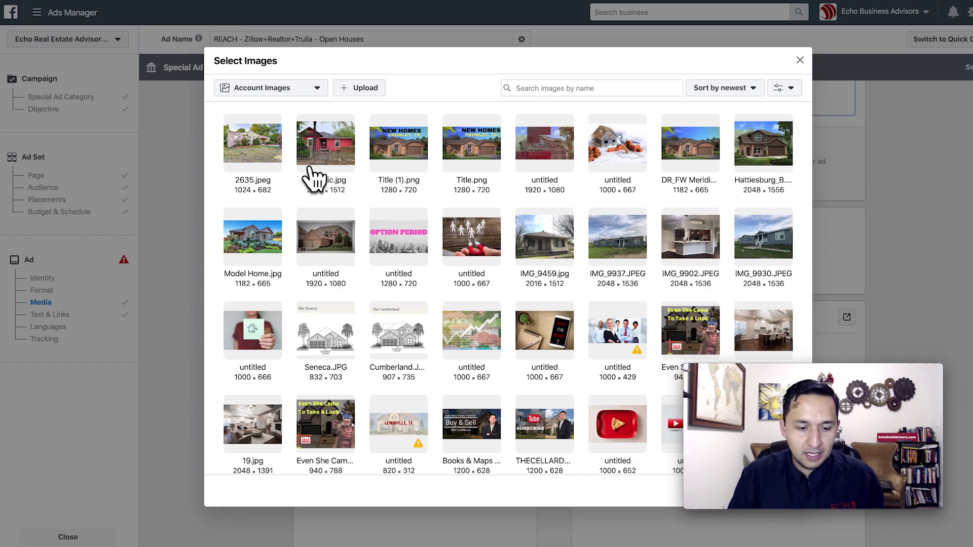
pyautogui.click(699, 152)
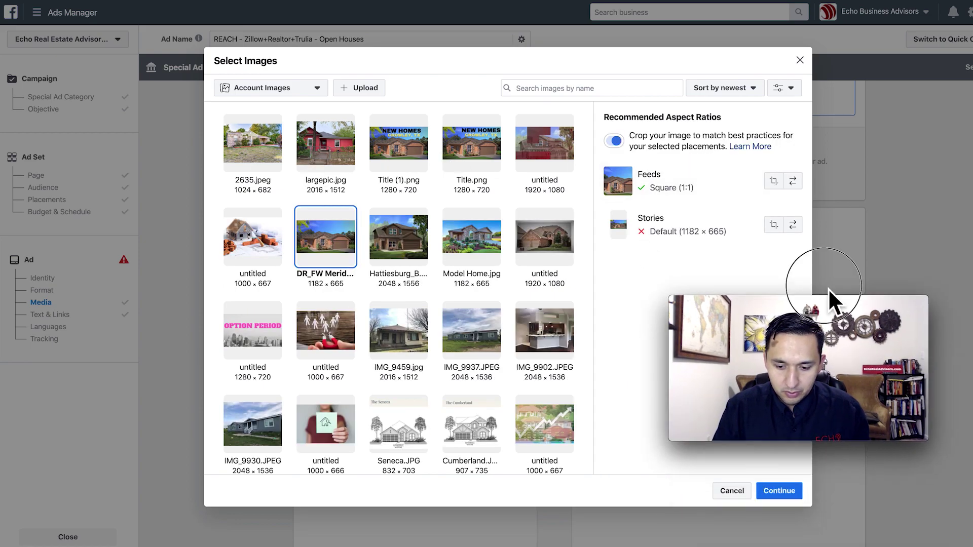
pyautogui.click(774, 490)
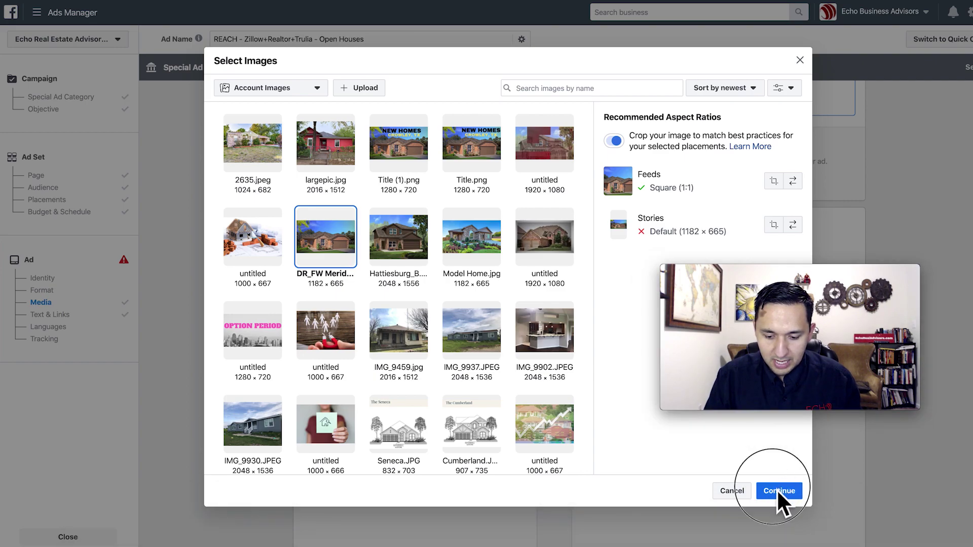
# - Set primary text: "Looking for Open Houses this Saturday? View the entire list of Open Houses in Ft Worth! All homes priced below $400,000! Access list before Saturday!"
pyautogui.scroll(-4, 444, 419)
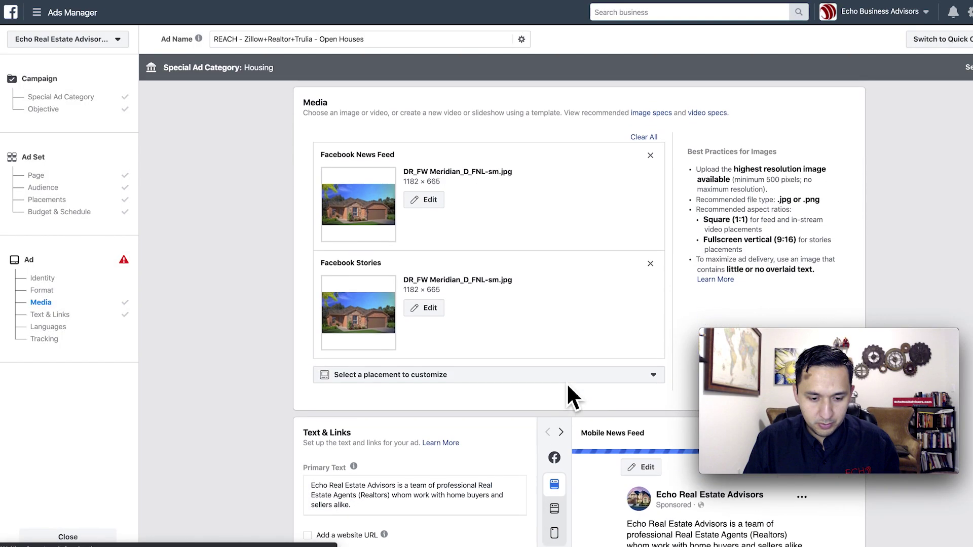
pyautogui.scroll(-3, 566, 382)
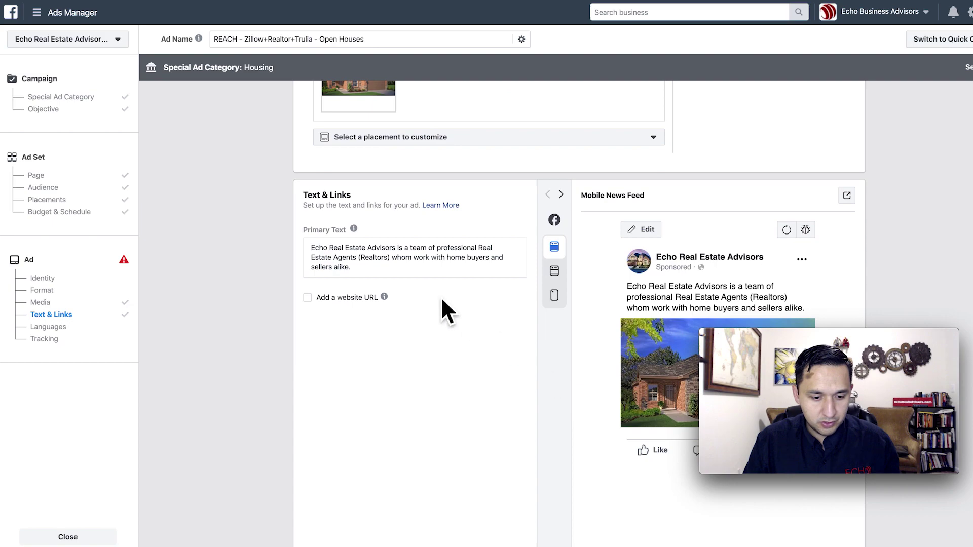
pyautogui.click(361, 259)
pyautogui.hotkey('ctrl', 'a')
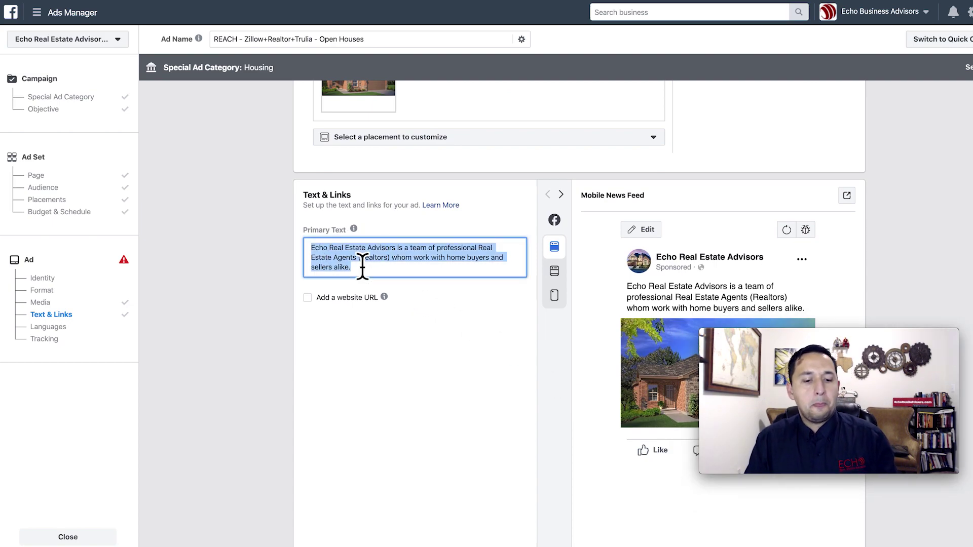
pyautogui.press('BackSpace')
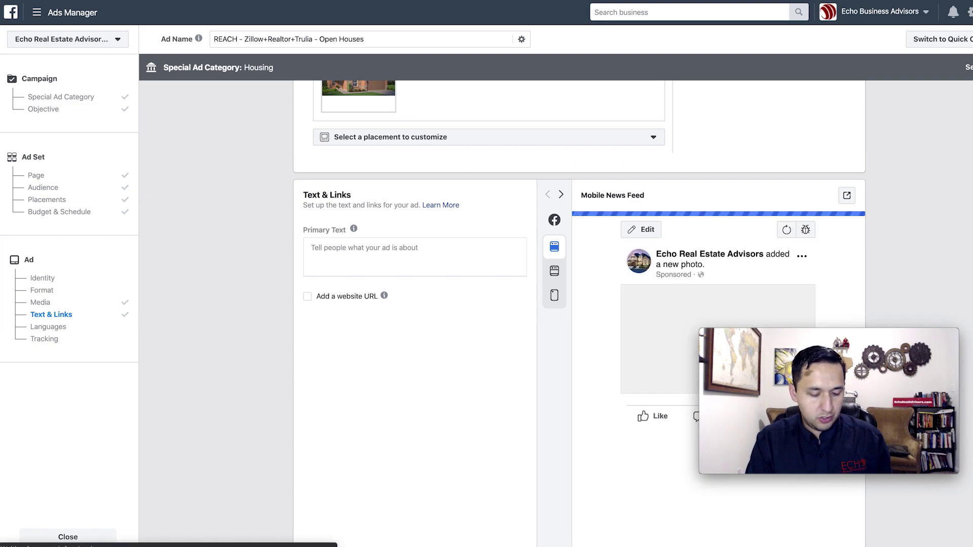
pyautogui.click(340, 270)
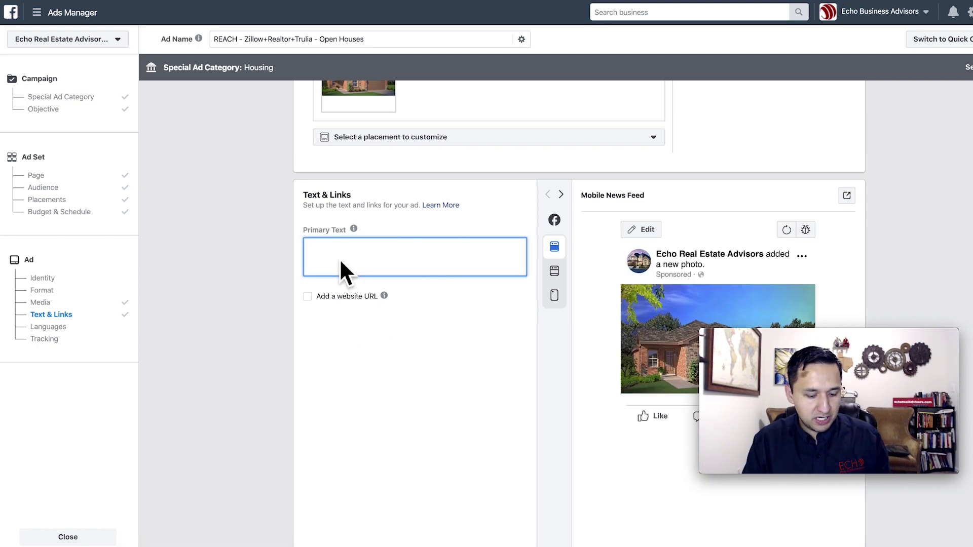
pyautogui.write('Looking for Open Houses this Saturday?  View the entire list of Open Houses in Ft Worth!  All homes priced below $400,000  Access list before Saturday!')
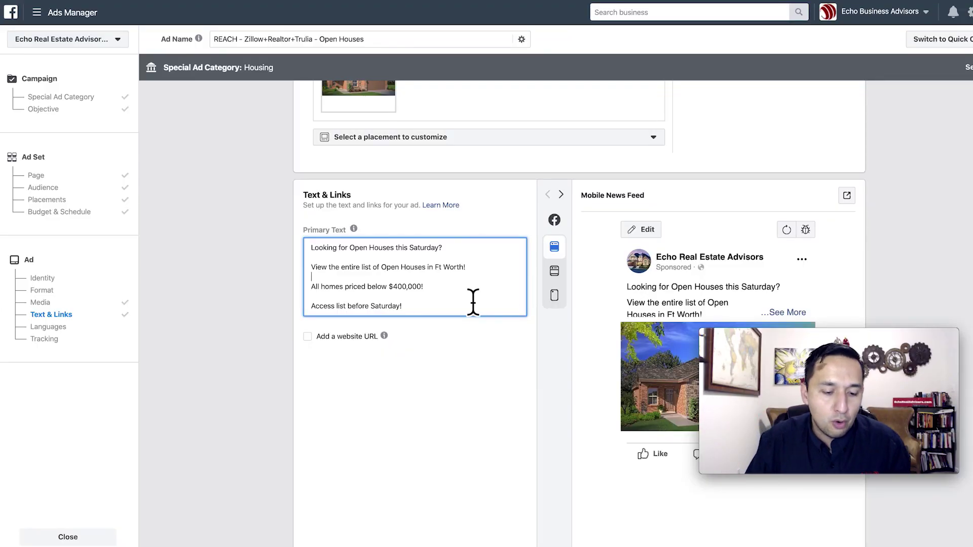
# - Enable a website URL for the ad and set the headline to "Access Open House List"
pyautogui.click(307, 337)
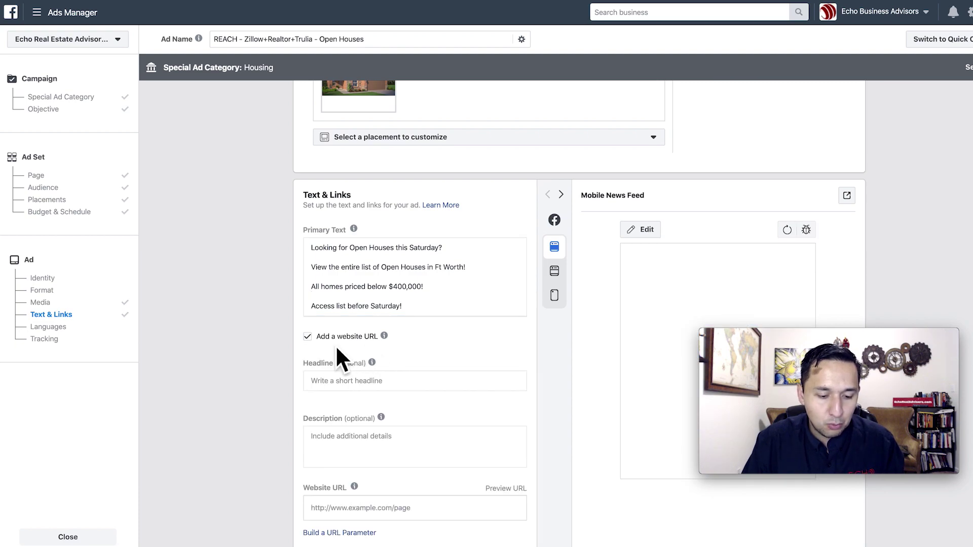
pyautogui.click(343, 388)
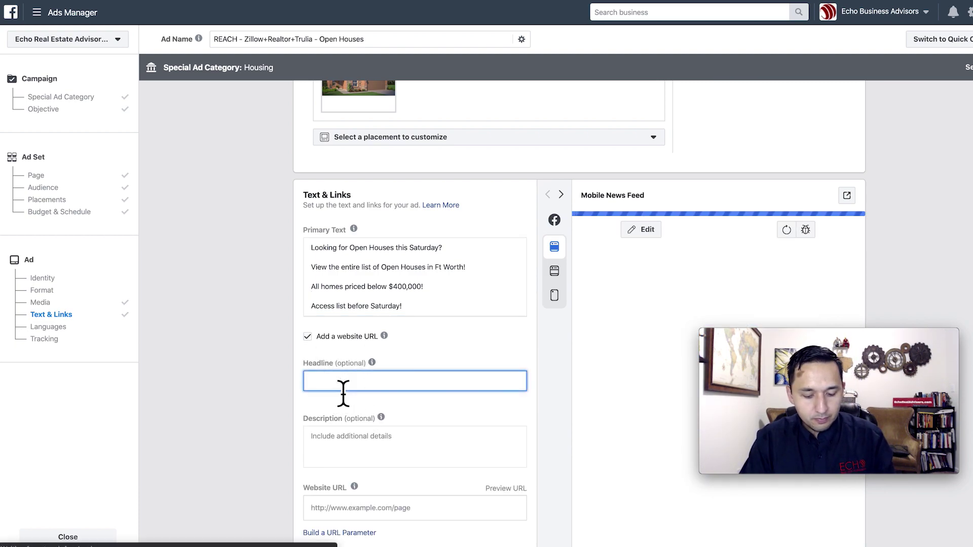
pyautogui.write('Opne')
pyautogui.press('BackSpace')
pyautogui.press('BackSpace')
pyautogui.press('BackSpace')
pyautogui.press('BackSpace')
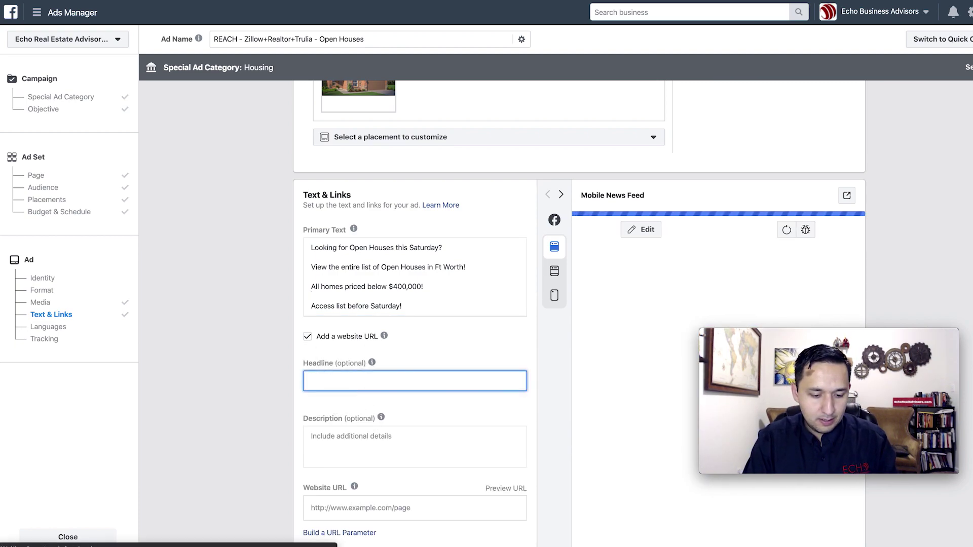
pyautogui.write('Access o')
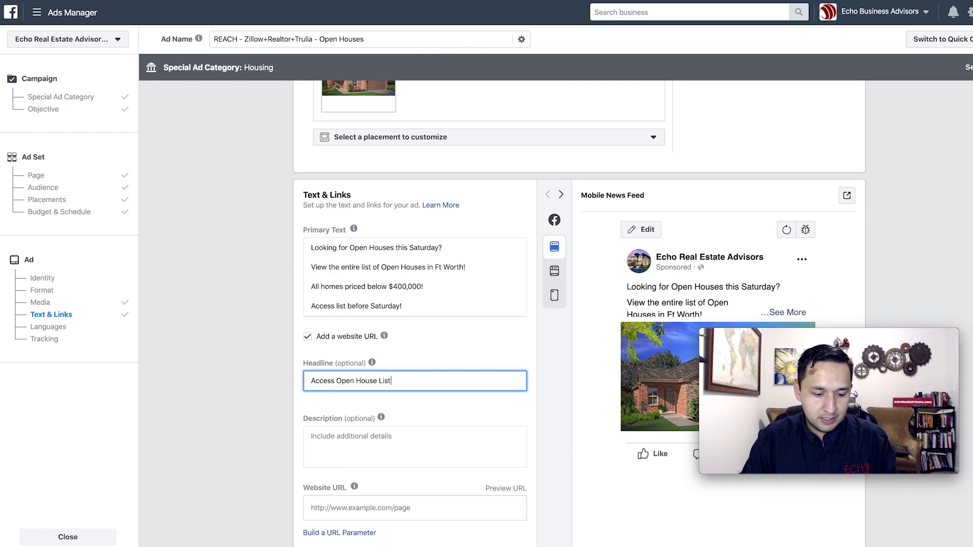
# - Set the ad's optional description to "Open Houses"
pyautogui.click(335, 450)
pyautogui.scroll(-1, 337, 455)
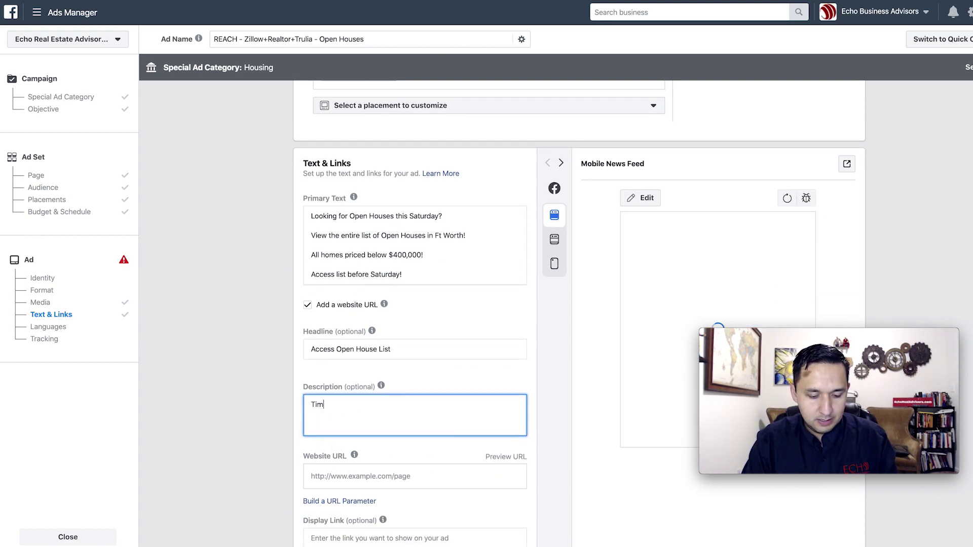
pyautogui.write('Opne')
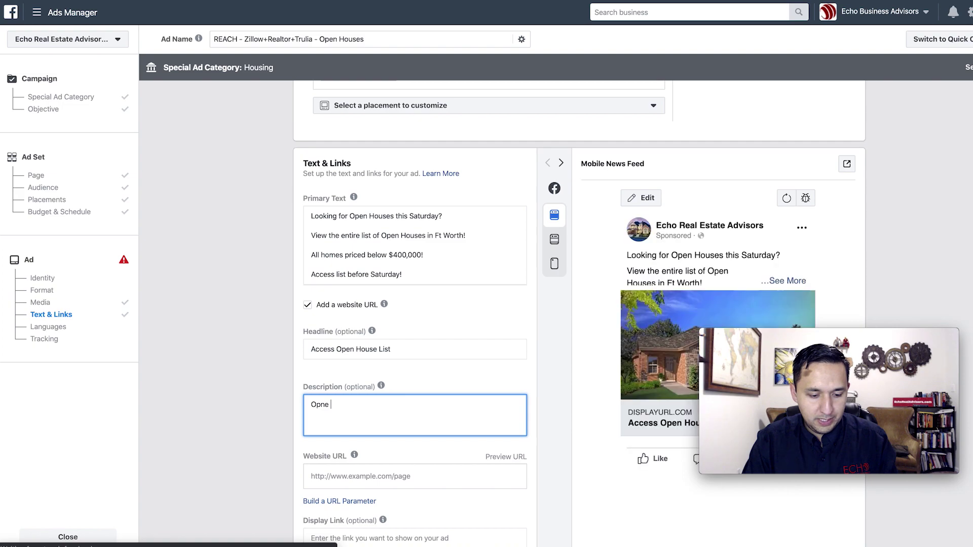
pyautogui.press('BackSpace')
pyautogui.write('en Houses')
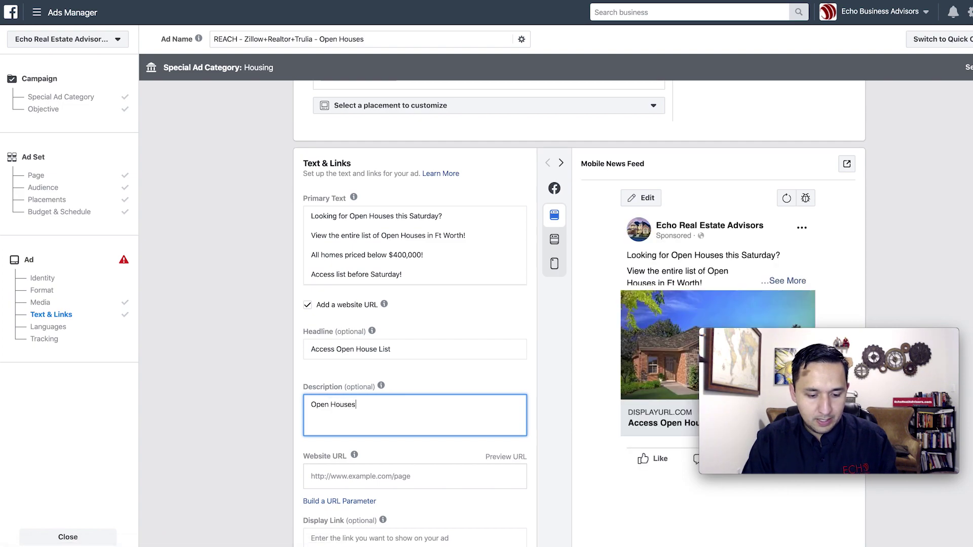
pyautogui.scroll(-1, 358, 461)
pyautogui.click(352, 435)
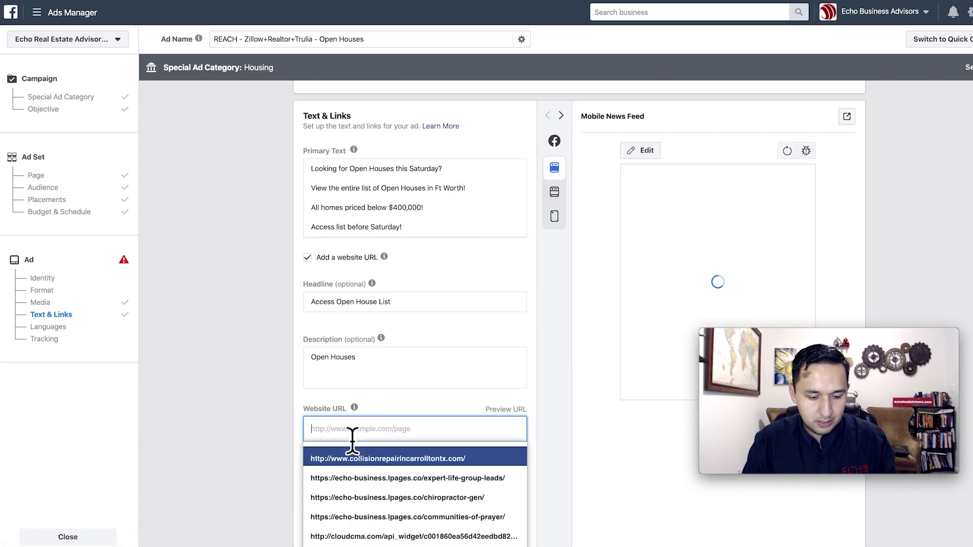
pyautogui.click(267, 410)
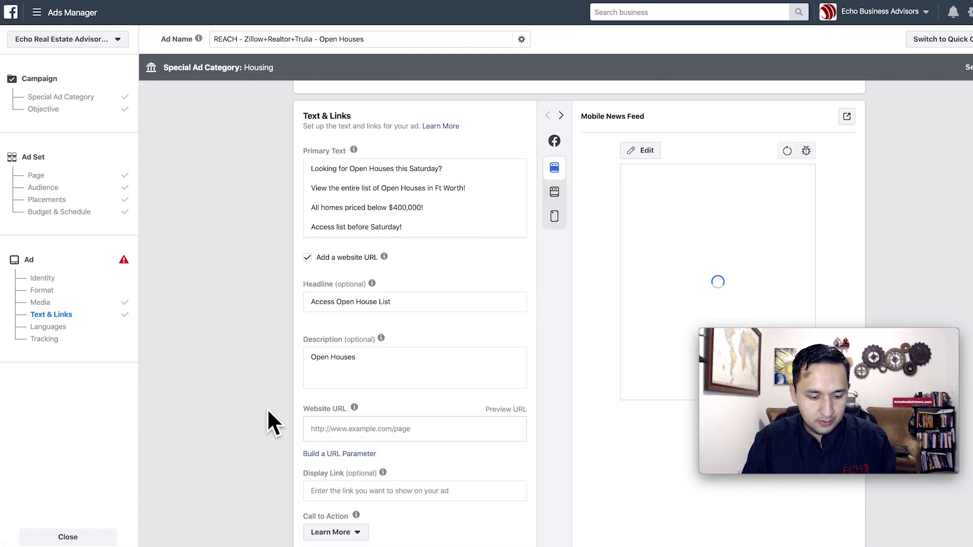
pyautogui.click(330, 435)
pyautogui.write('www.echorealadvisors.com')
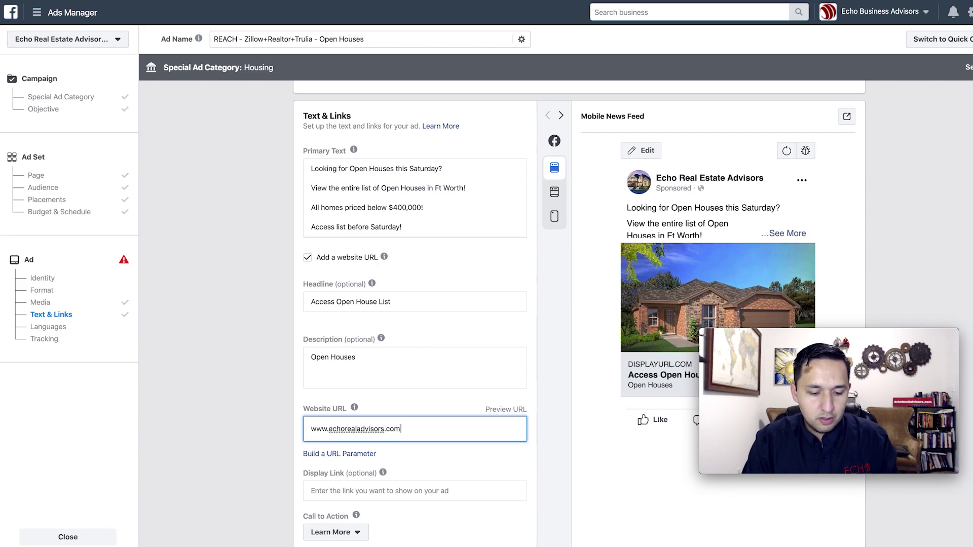
pyautogui.click(238, 416)
pyautogui.scroll(-1, 238, 416)
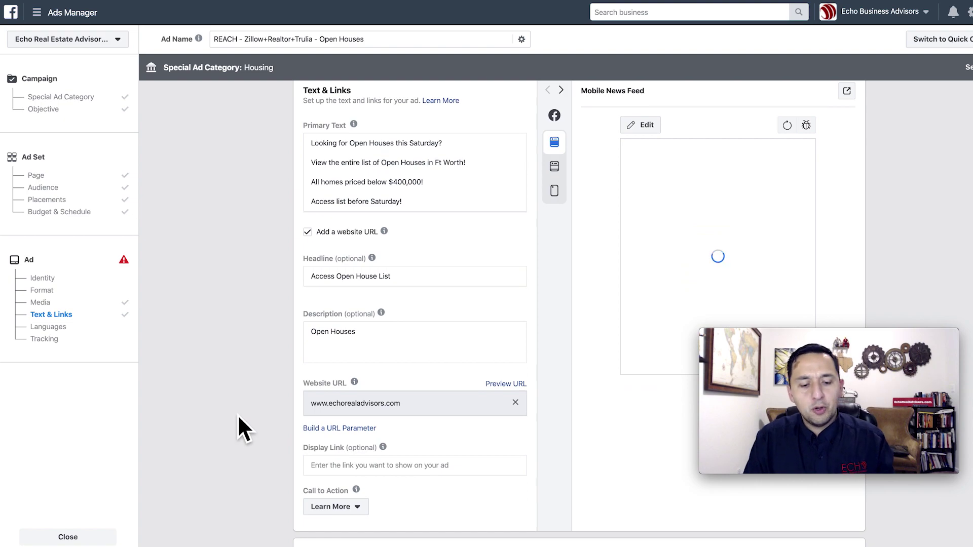